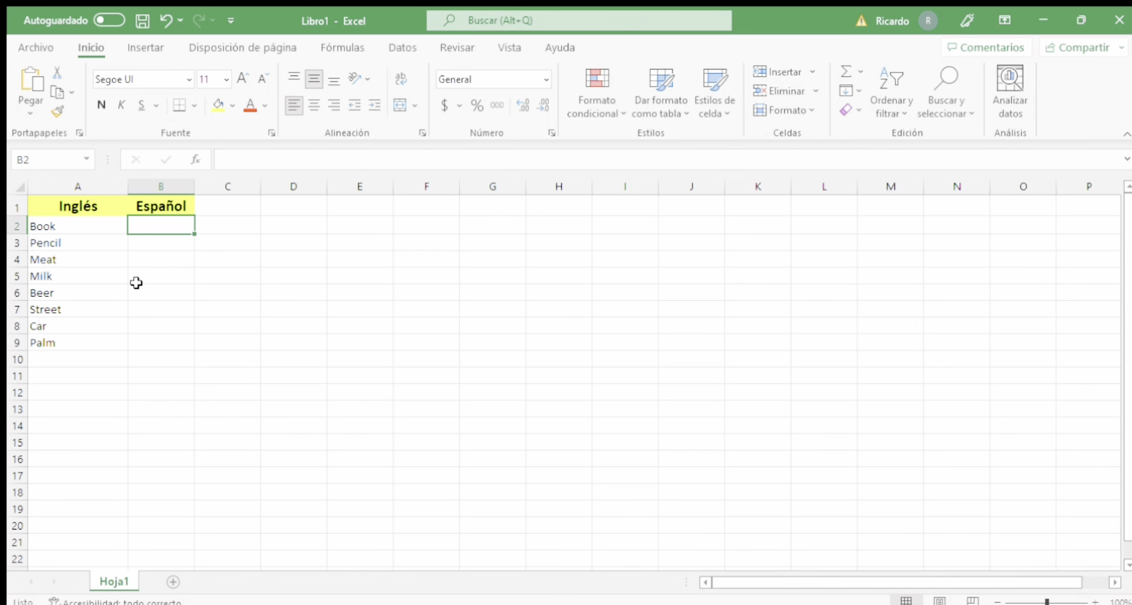
Step: Check the English word Book and select the empty cell beside it
click(98, 228)
click(173, 227)
scroll(84, 309, down, 1)
scroll(142, 442, up, 1)
Step: Open the Traductor pane from Revisar, keeping Detectar automáticamente as source and Español as target
click(455, 46)
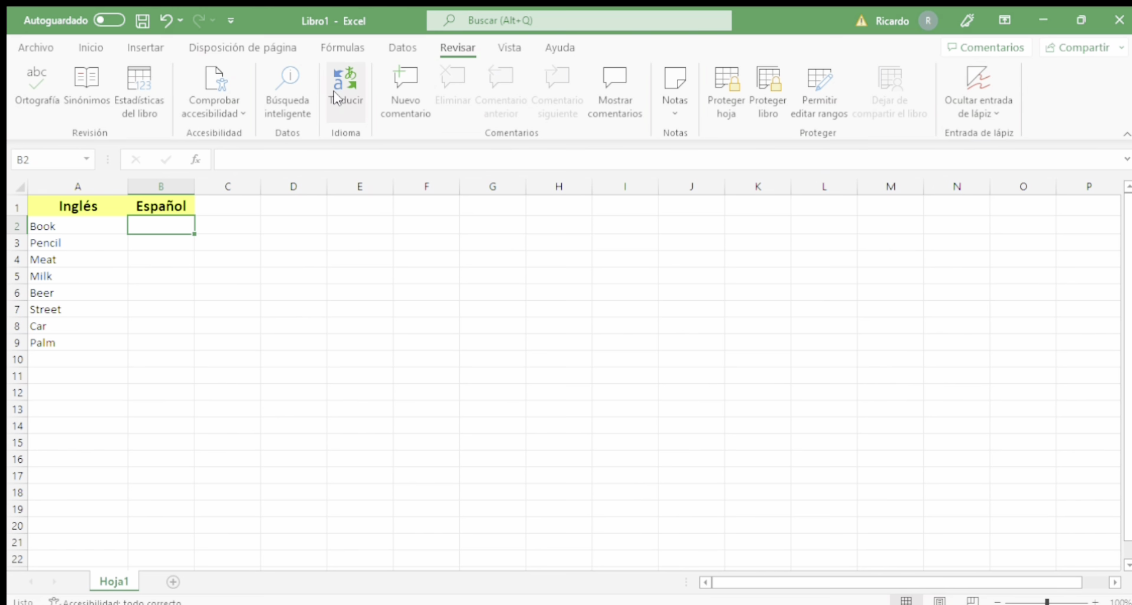
click(337, 98)
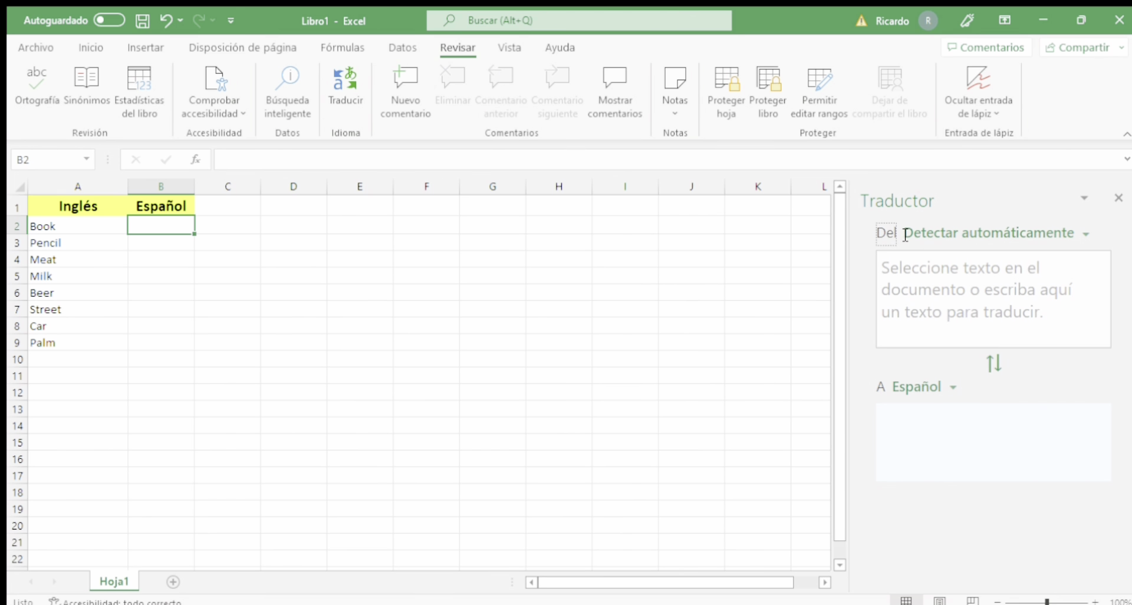
click(1072, 235)
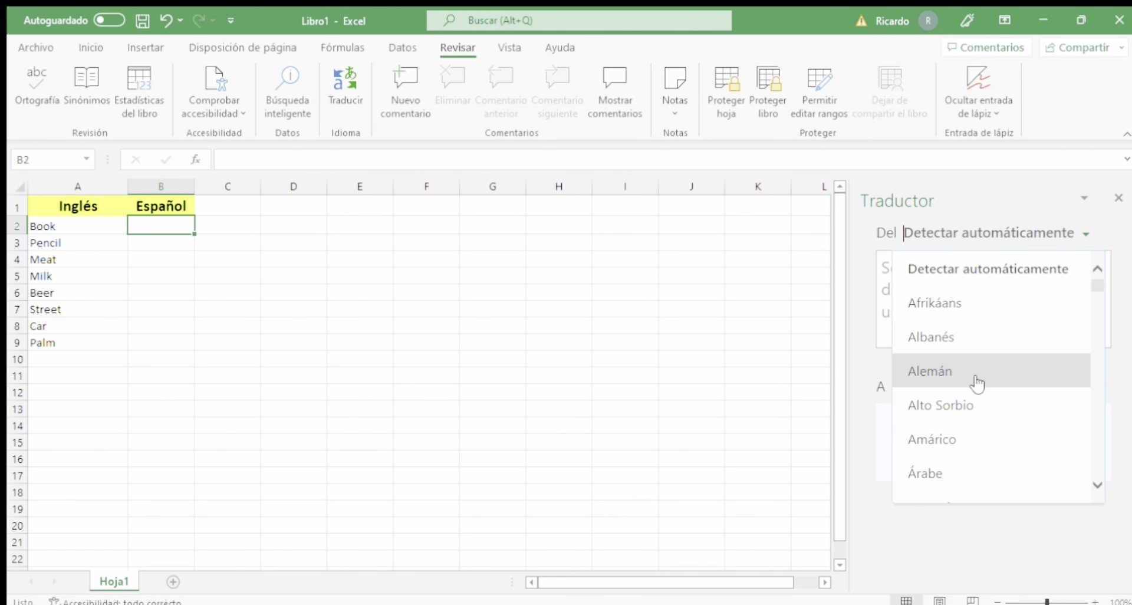
scroll(987, 460, down, 2)
scroll(961, 378, up, 2)
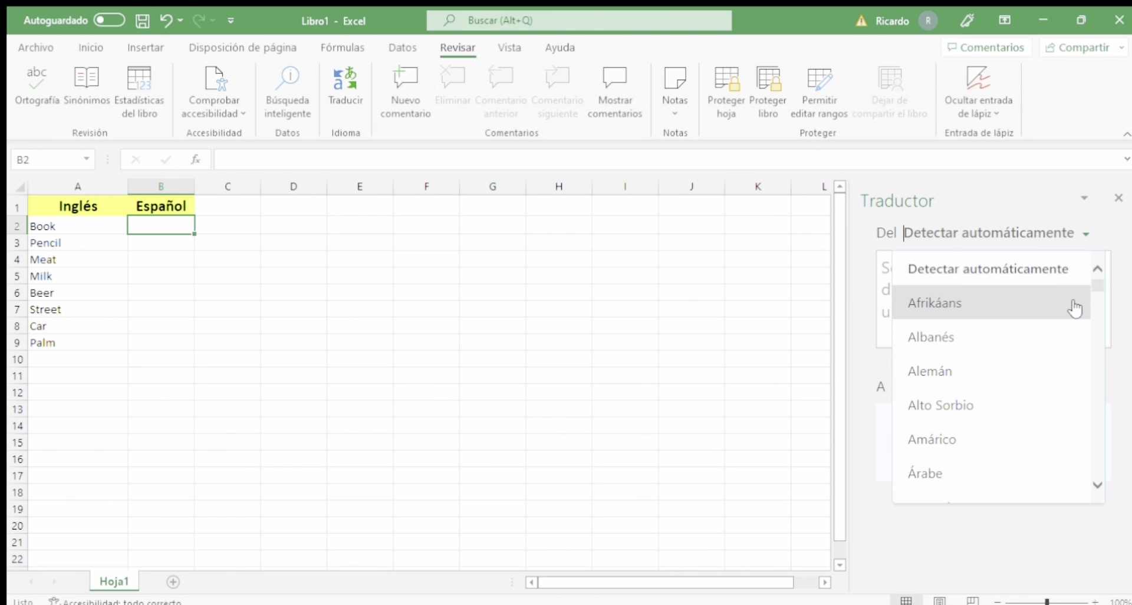
click(1112, 243)
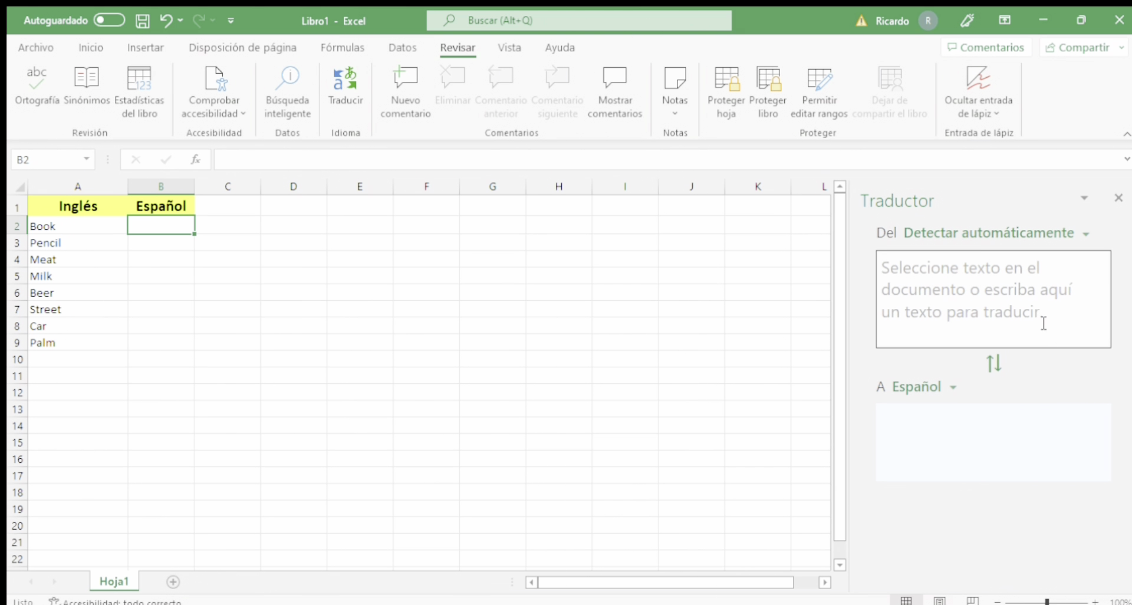
Step: Translate Book and paste the result Libro into B2
click(51, 225)
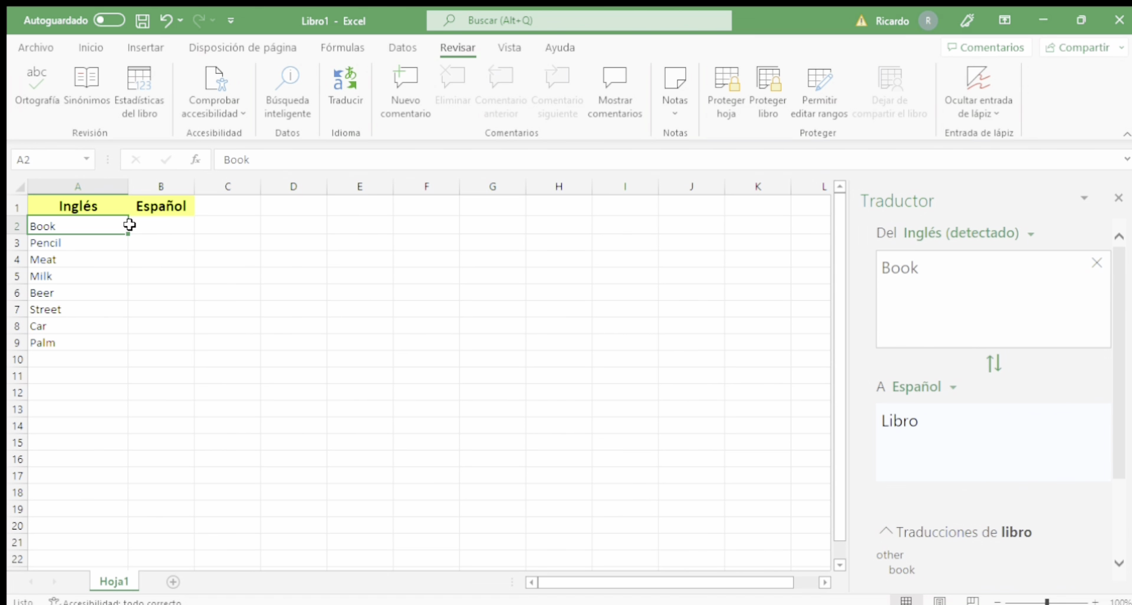
drag(926, 420, 870, 419)
key(ctrl+c)
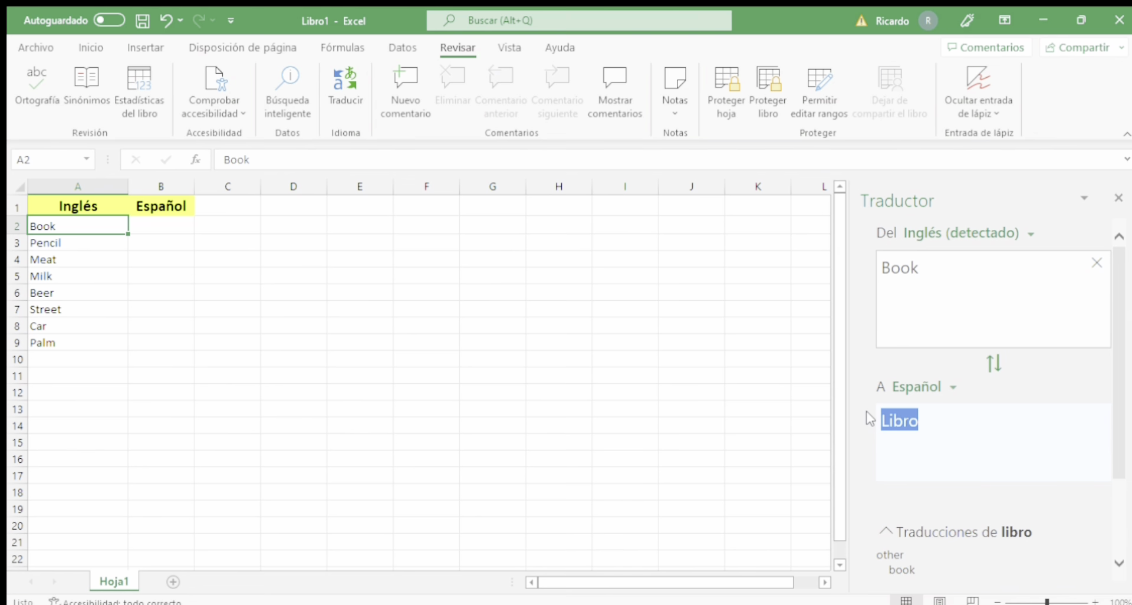
click(147, 225)
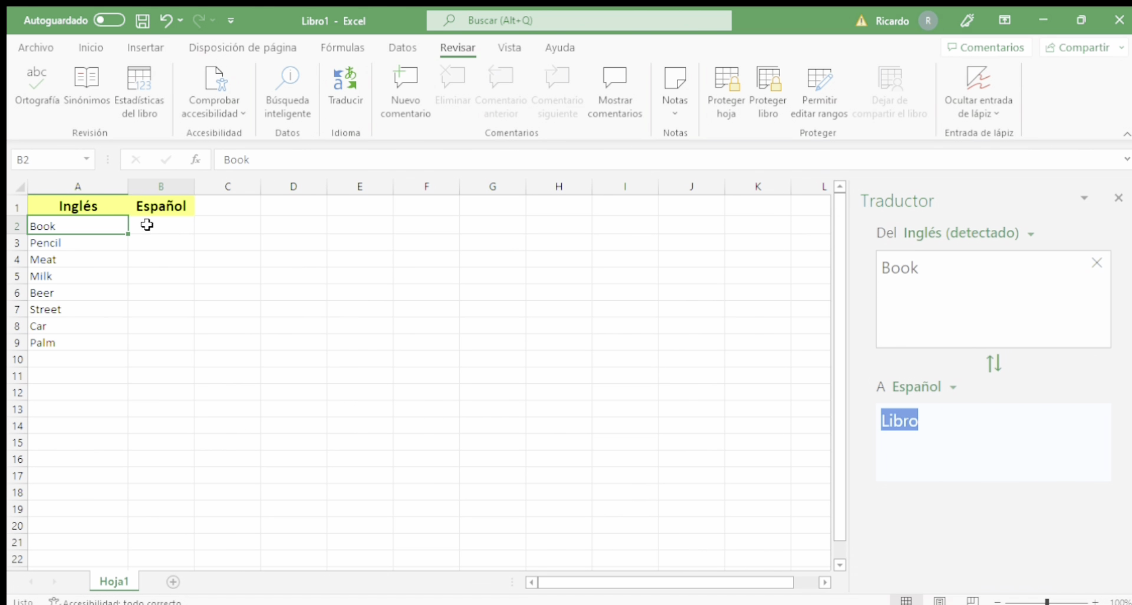
double_click(148, 225)
key(ctrl+v)
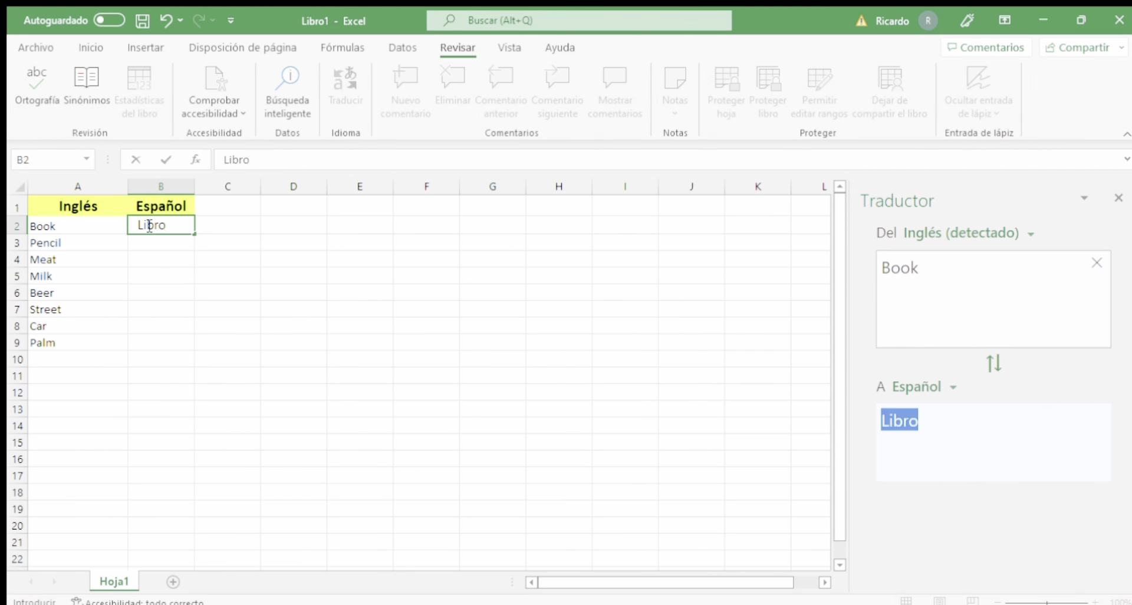
Step: Translate Pencil and paste the result Lápiz into B3
click(60, 238)
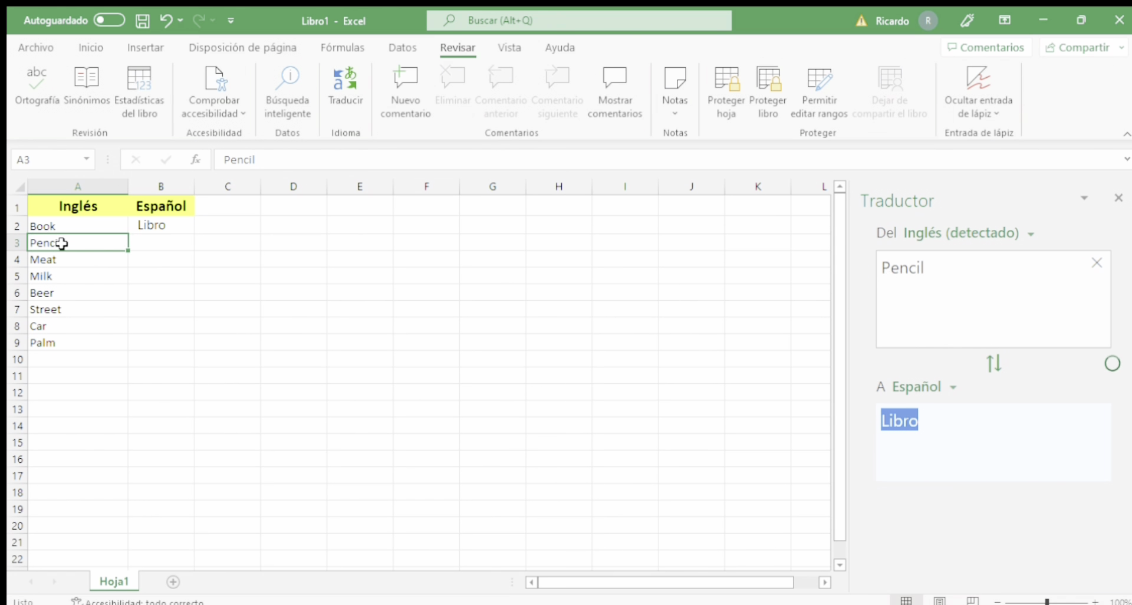
drag(933, 429, 836, 423)
key(ctrl+c)
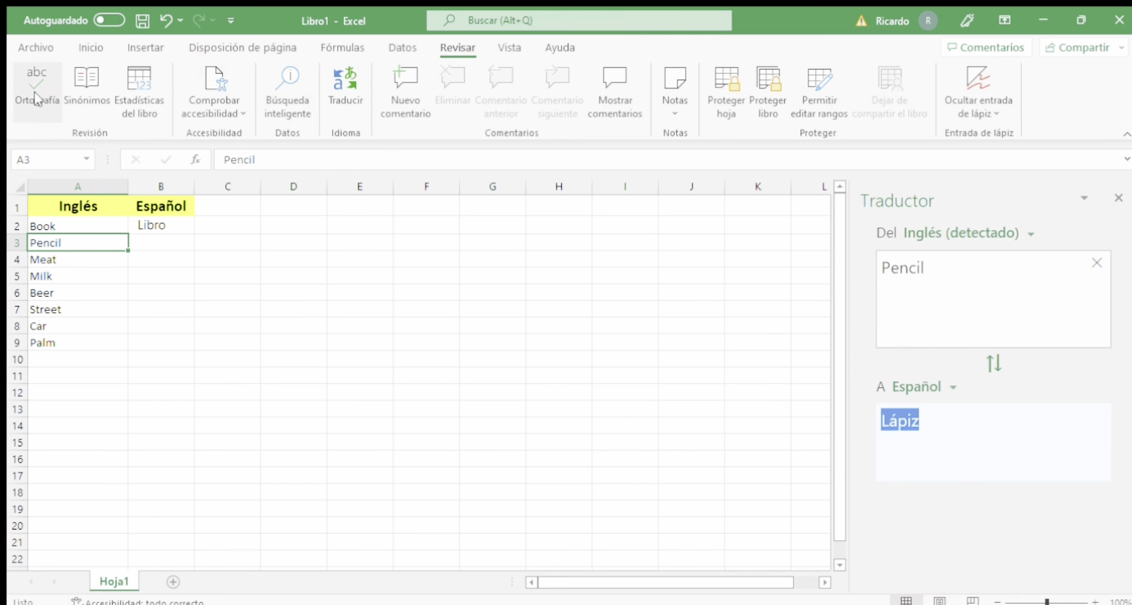
double_click(150, 246)
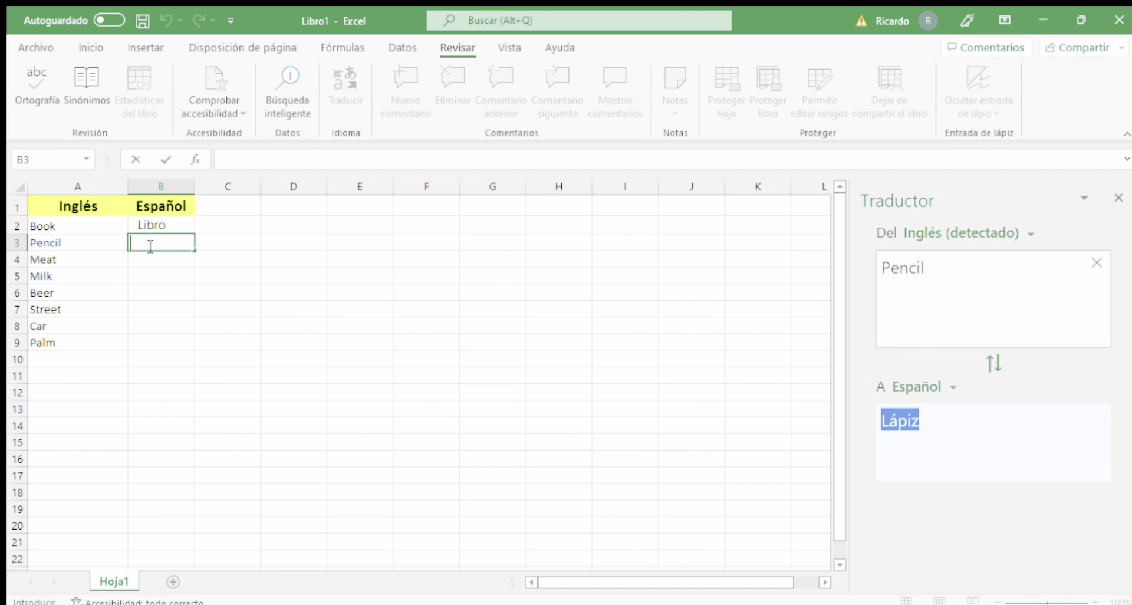
key(ctrl+v)
click(76, 258)
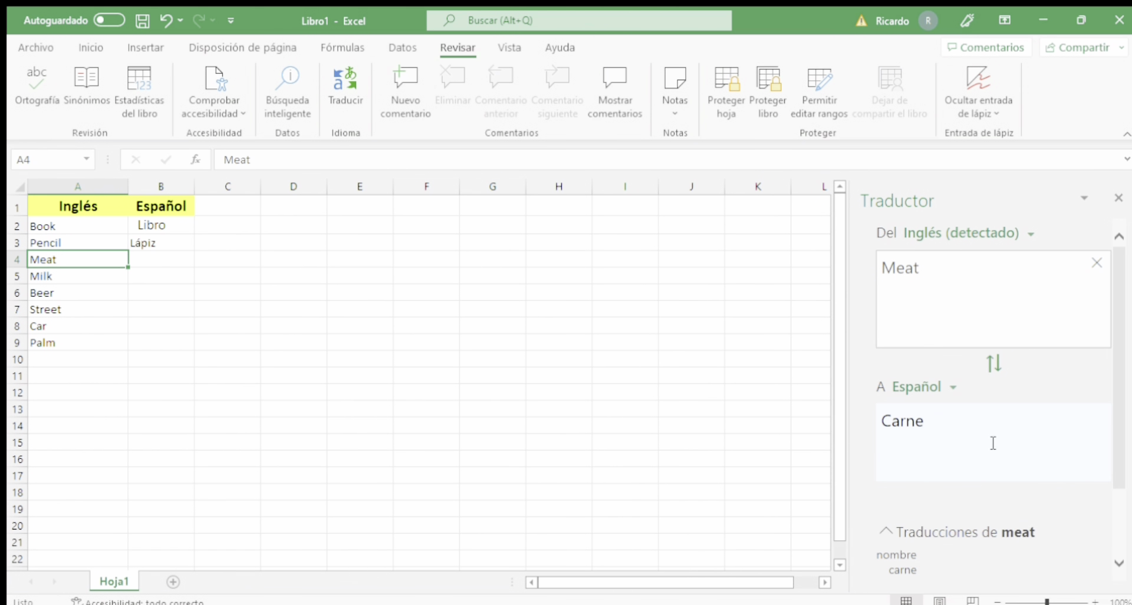
click(101, 275)
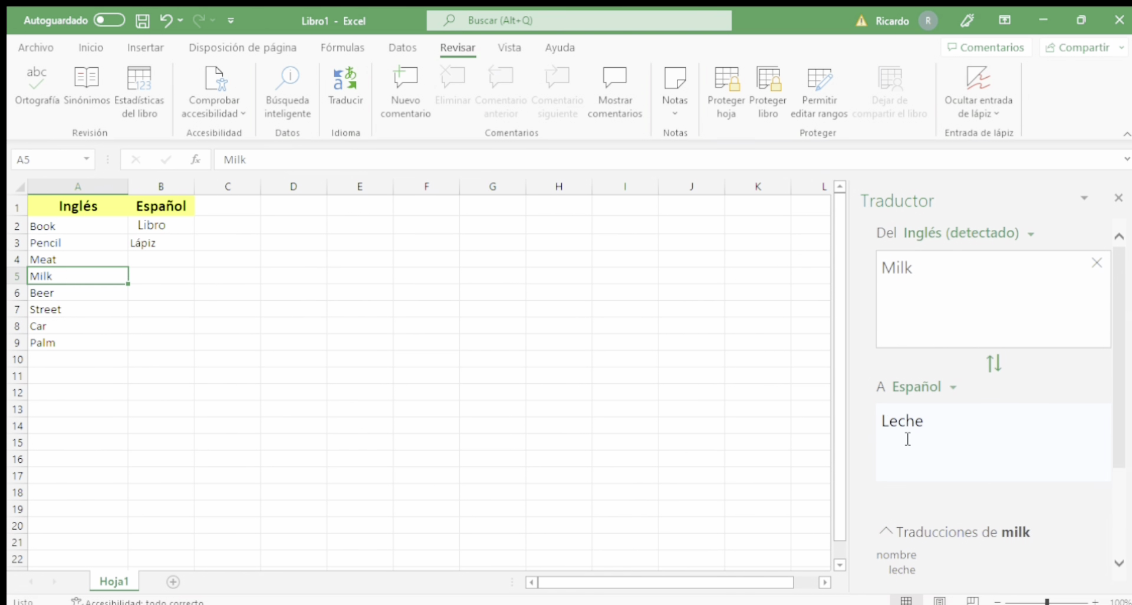
click(92, 292)
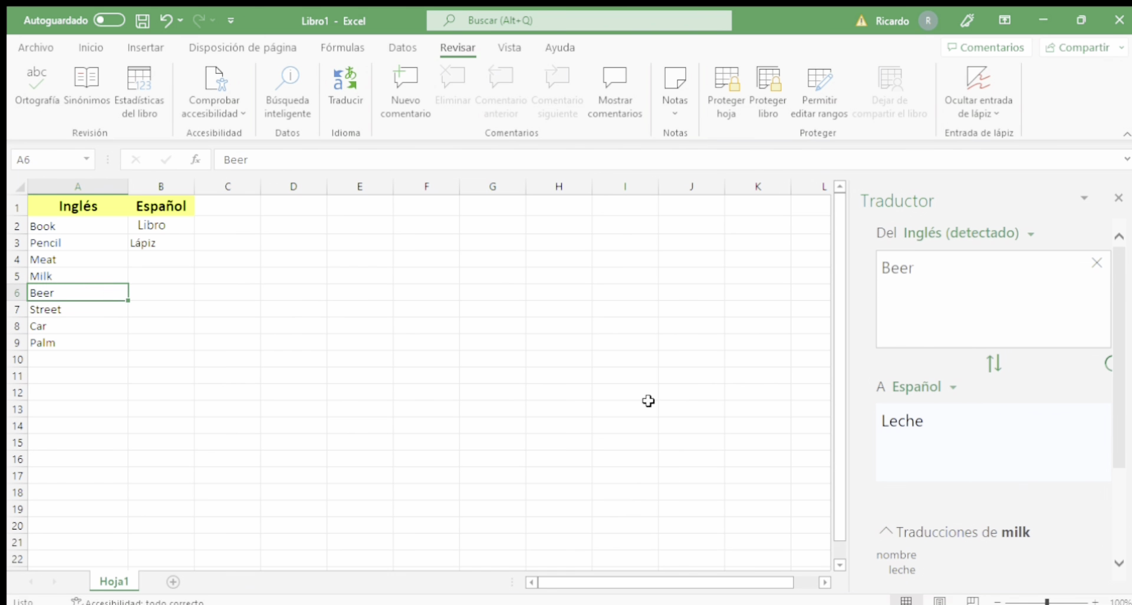
click(153, 237)
click(184, 230)
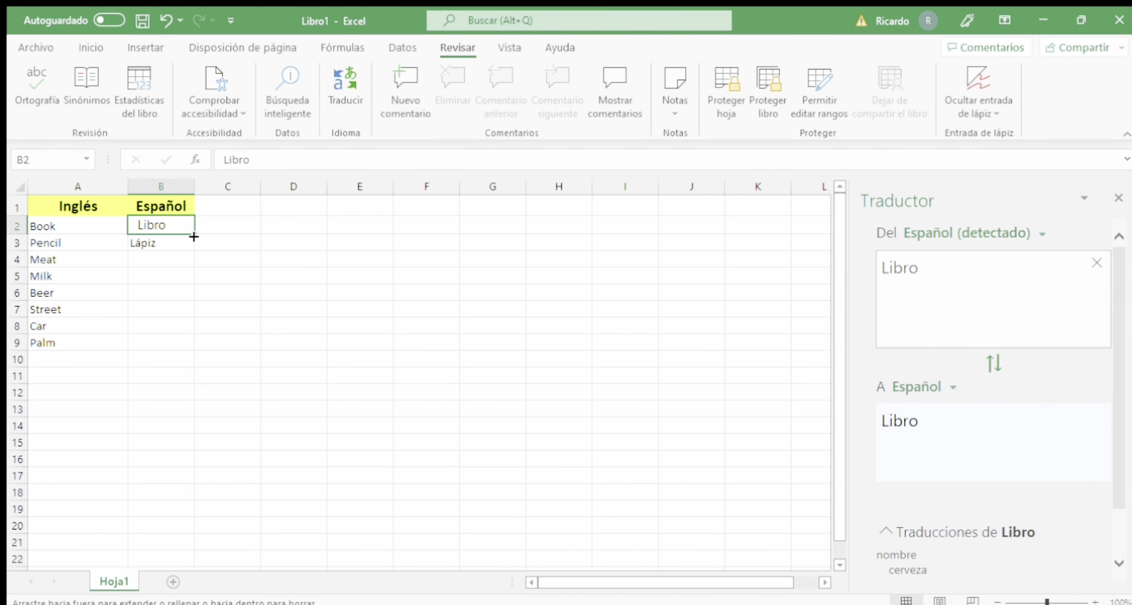
drag(195, 236, 196, 354)
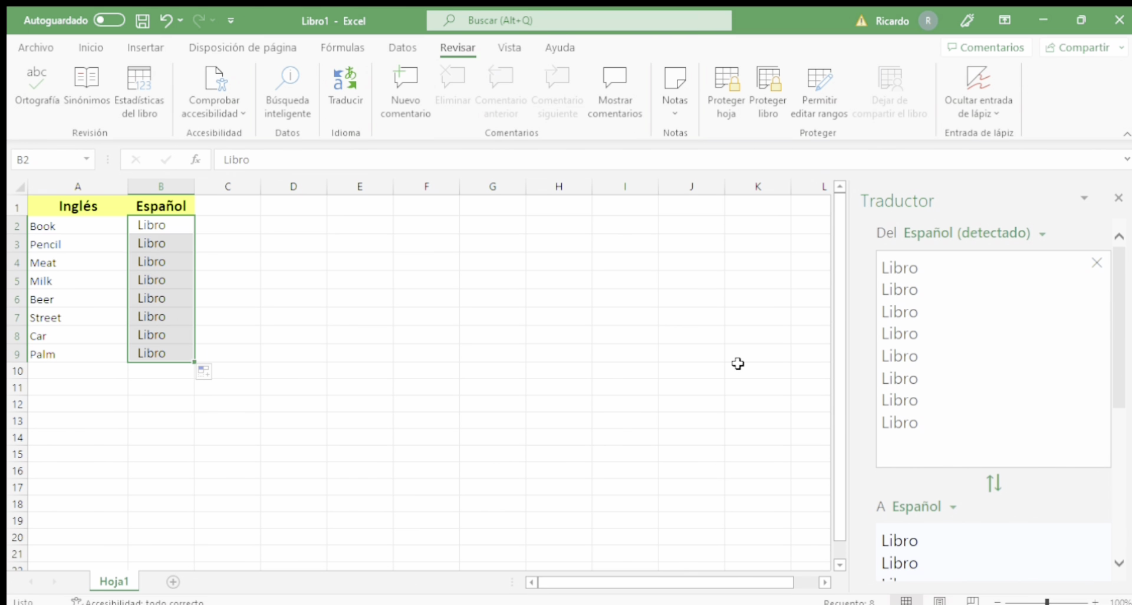
key(ctrl+z)
click(44, 260)
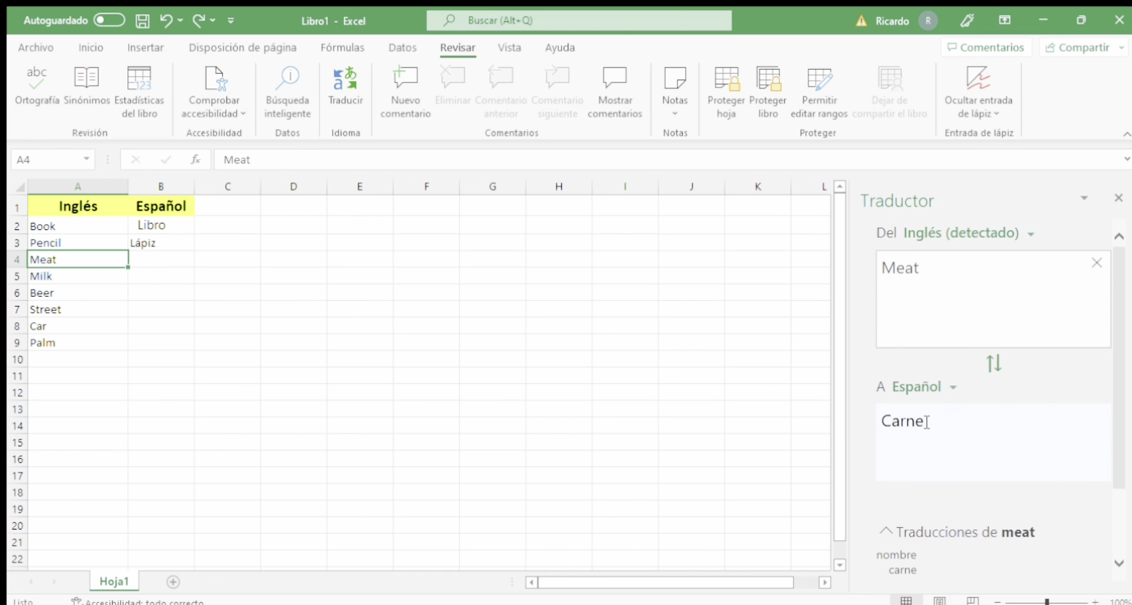
Step: Paste the translation Carne into the cell beside Meat
click(918, 419)
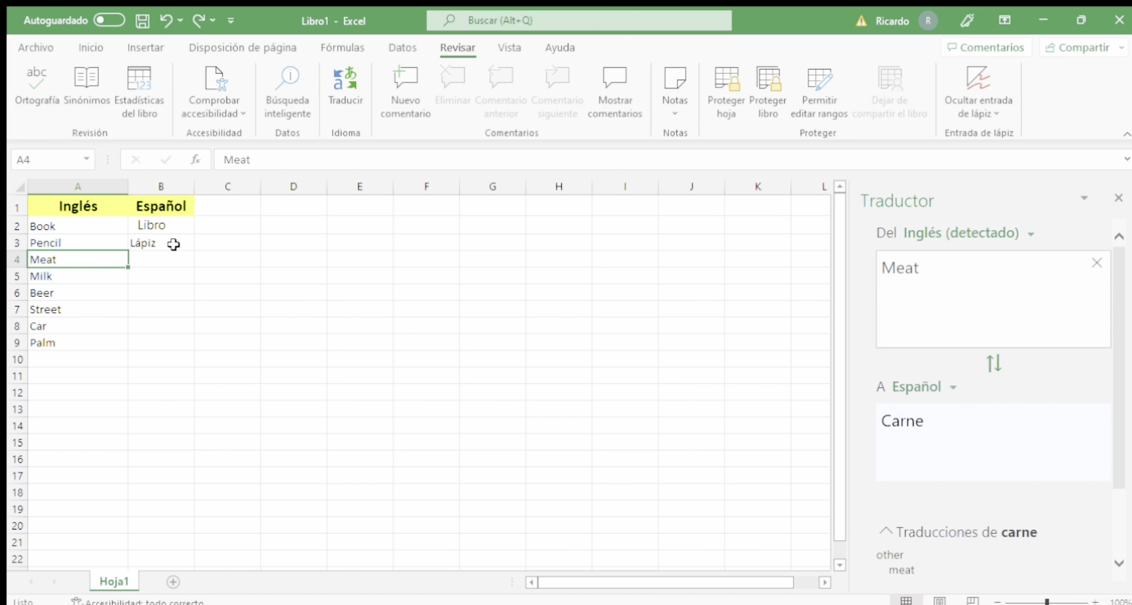
click(148, 261)
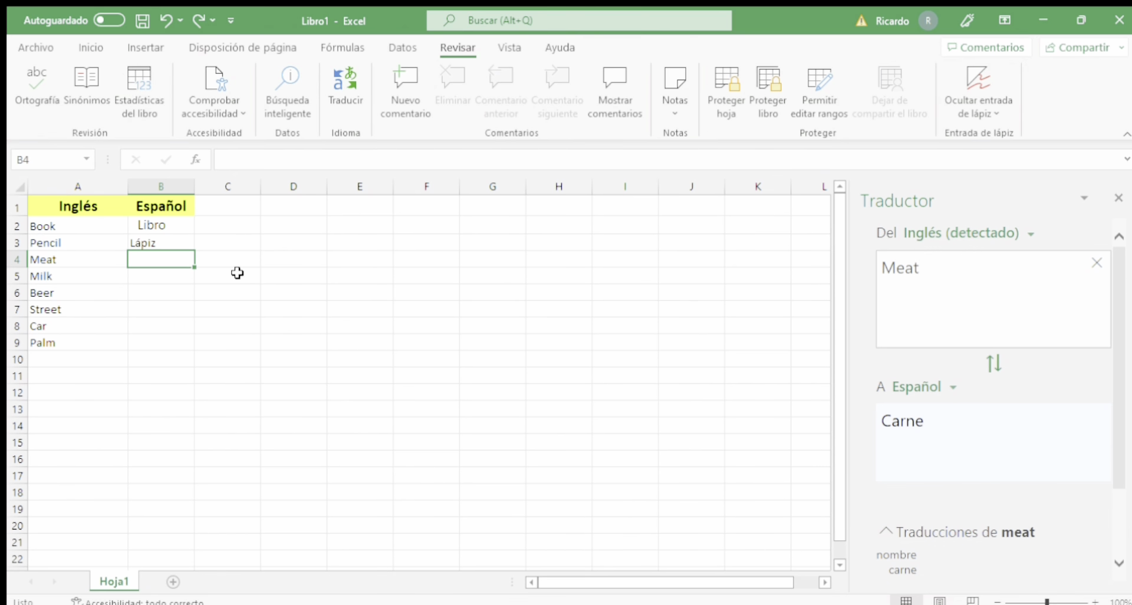
double_click(907, 428)
key(ctrl+c)
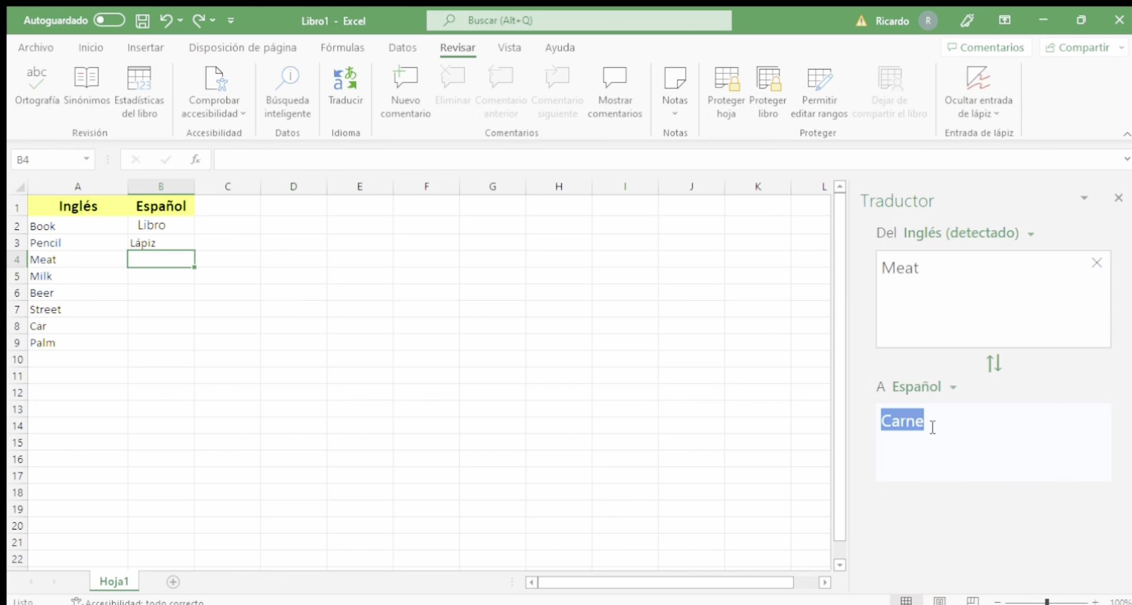
double_click(168, 258)
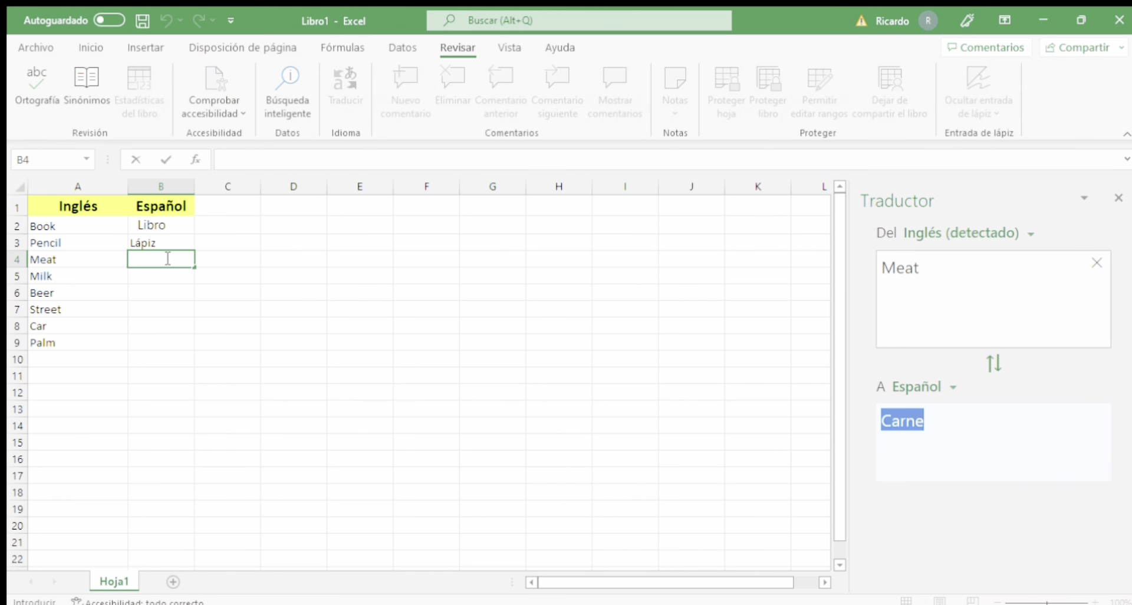
key(ctrl+v)
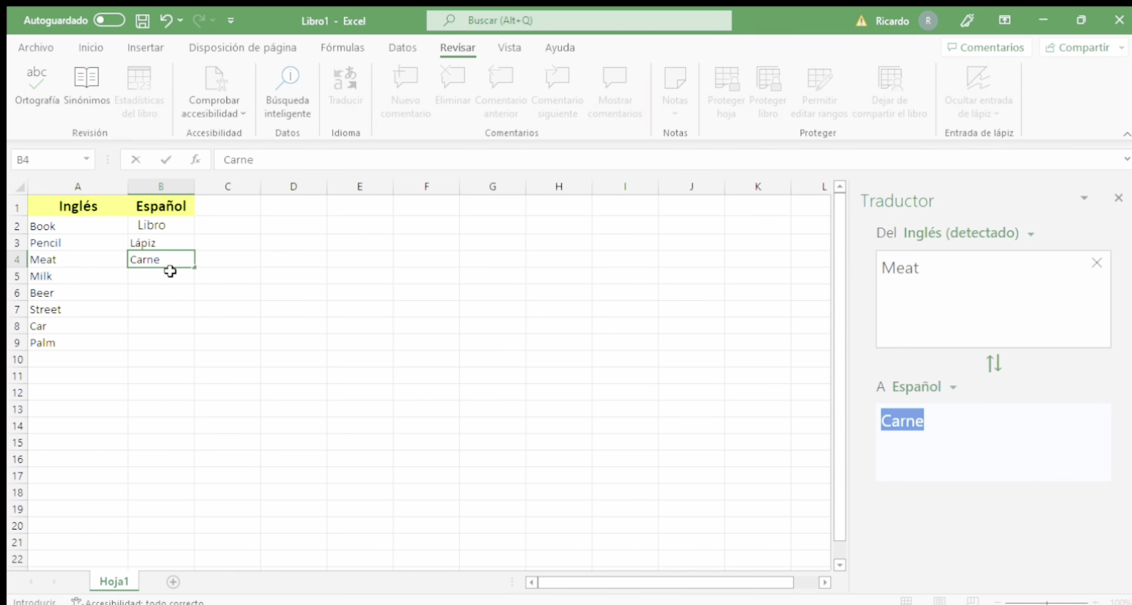
Step: Translate Milk and paste the result Leche into B5
click(116, 276)
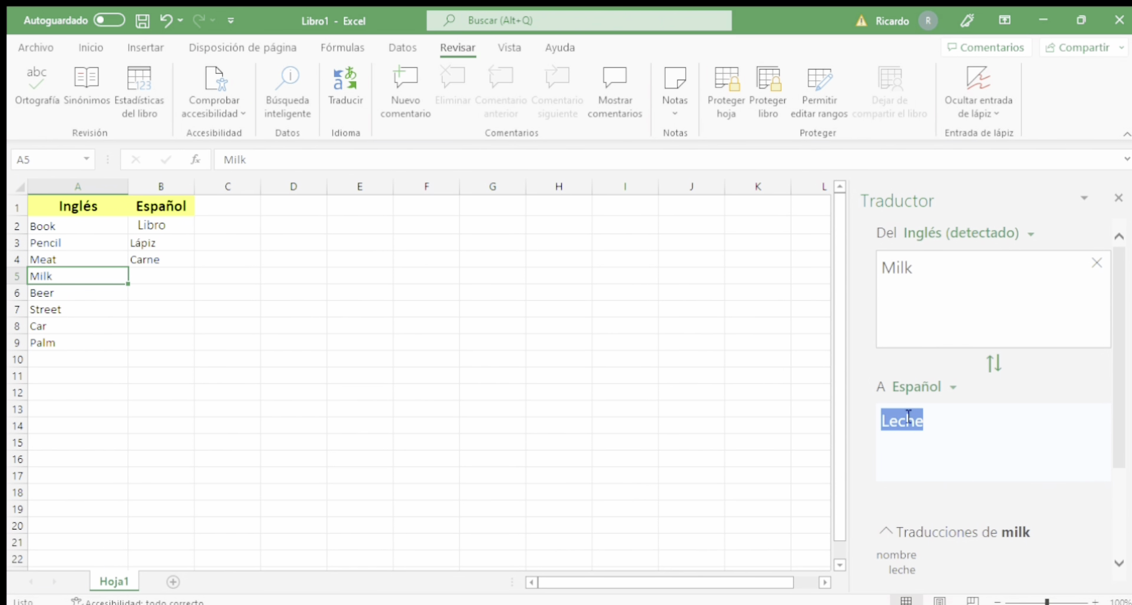
key(ctrl+c)
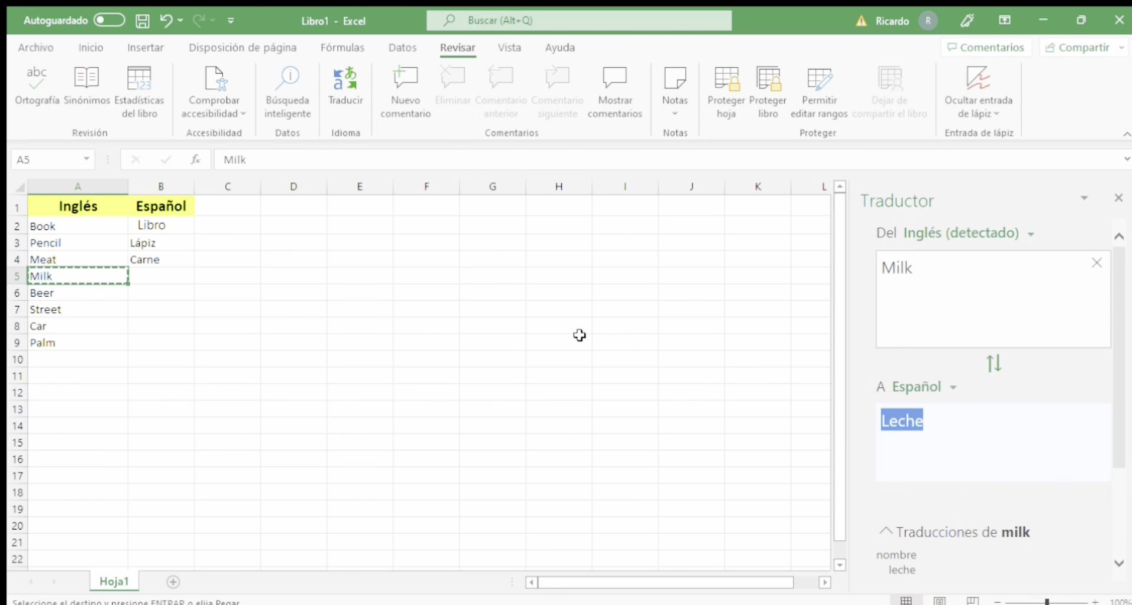
double_click(920, 419)
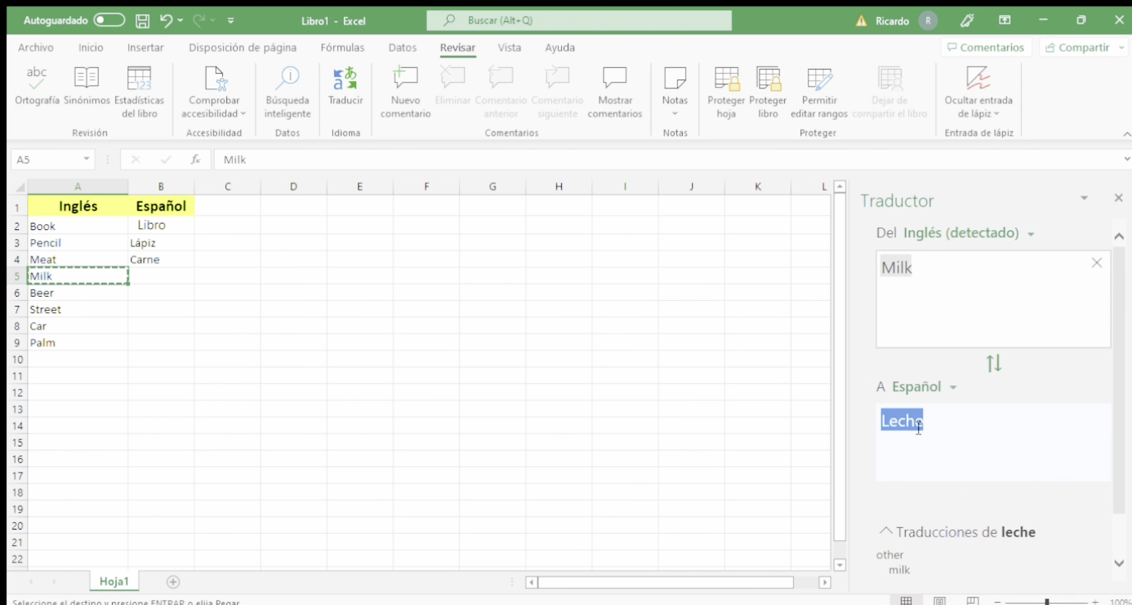
key(ctrl+c)
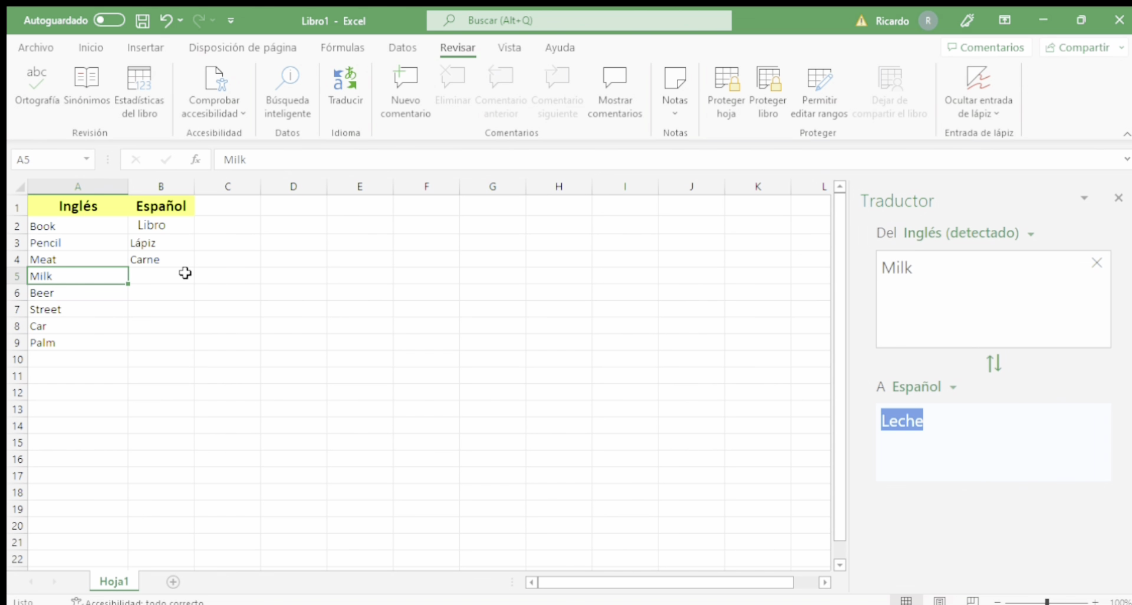
click(185, 273)
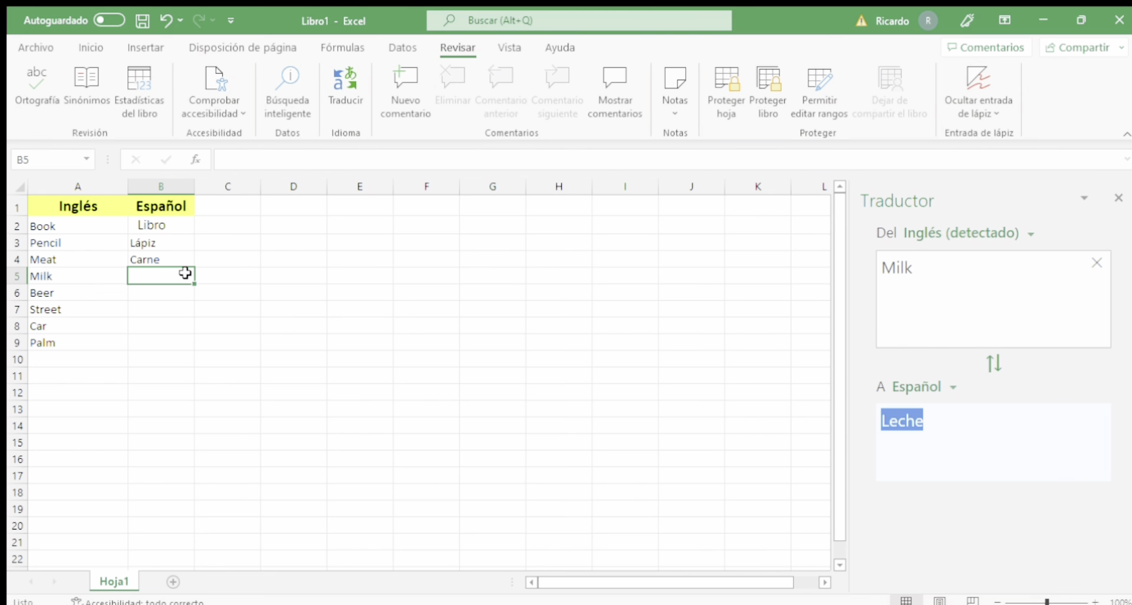
key(ctrl+v)
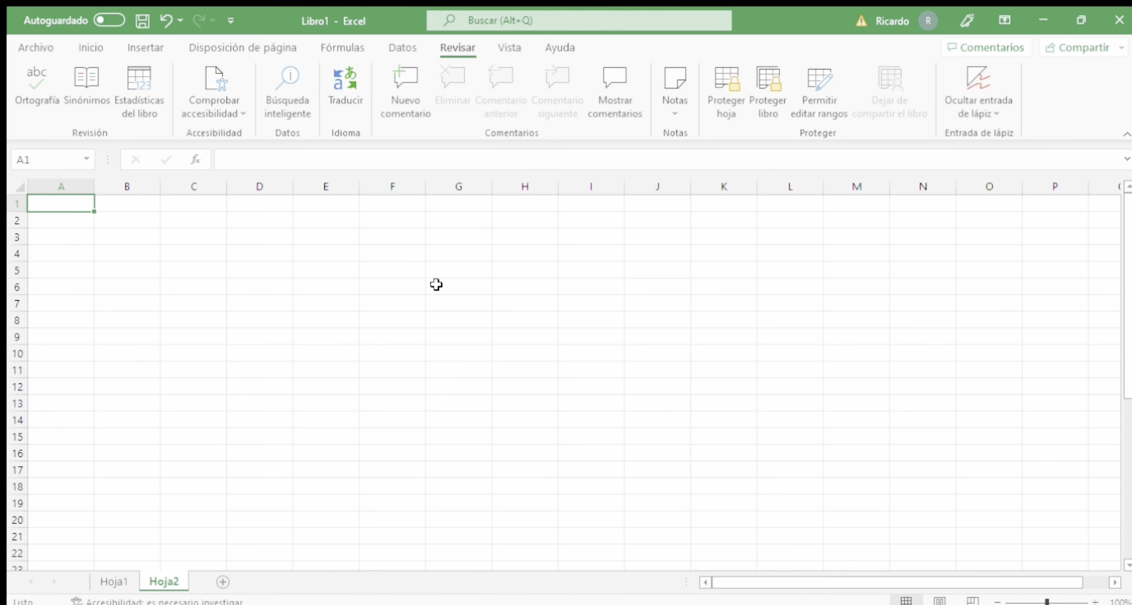
text(1)
key(Return)
text(2)
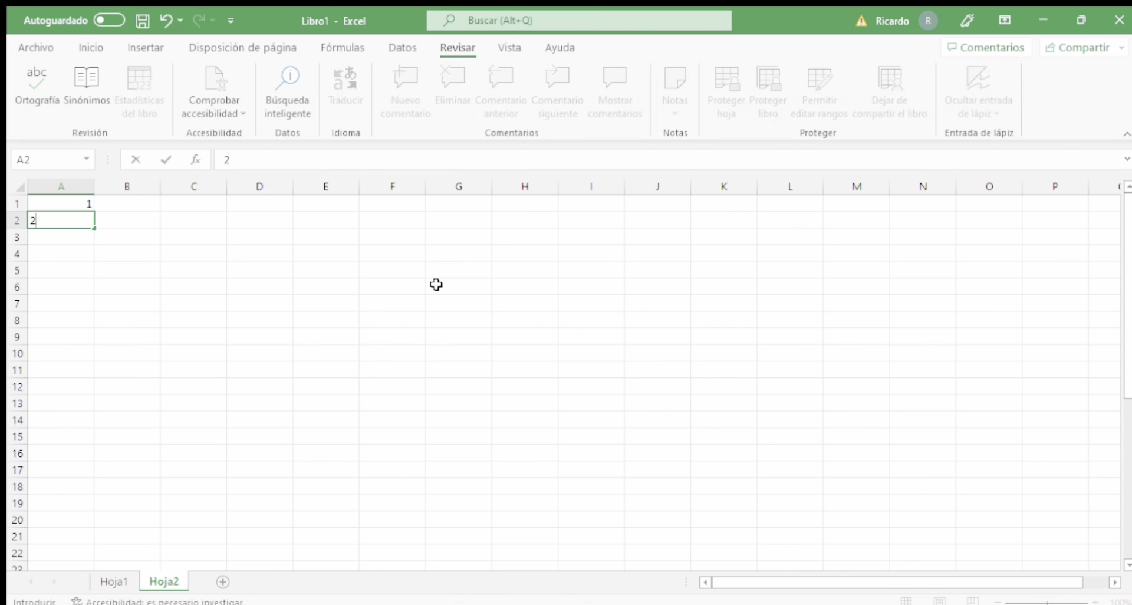
key(Return)
text(3)
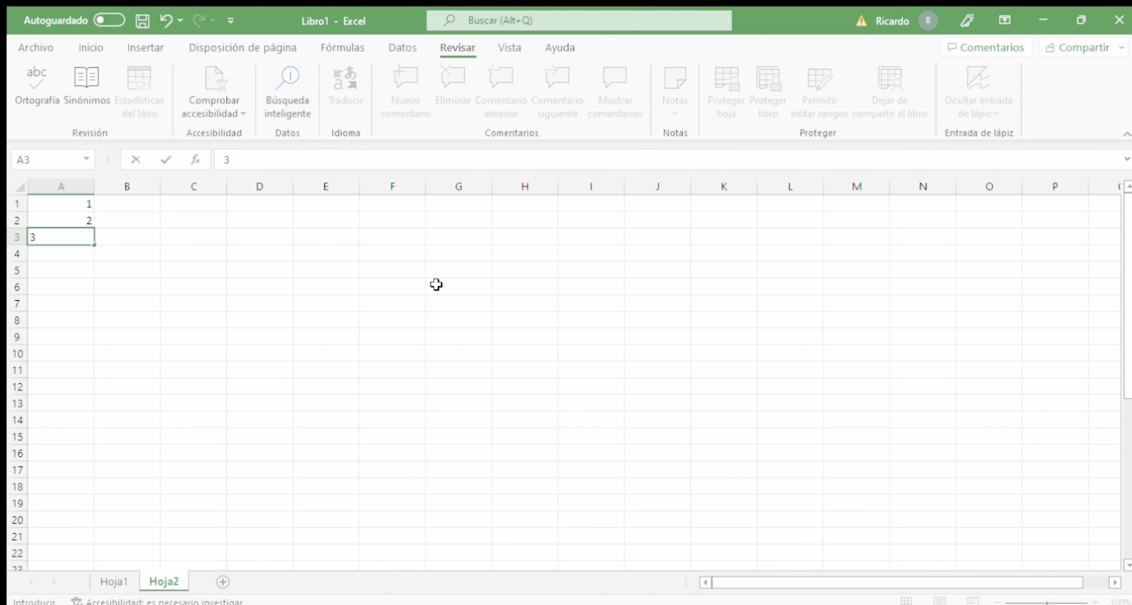
key(Return)
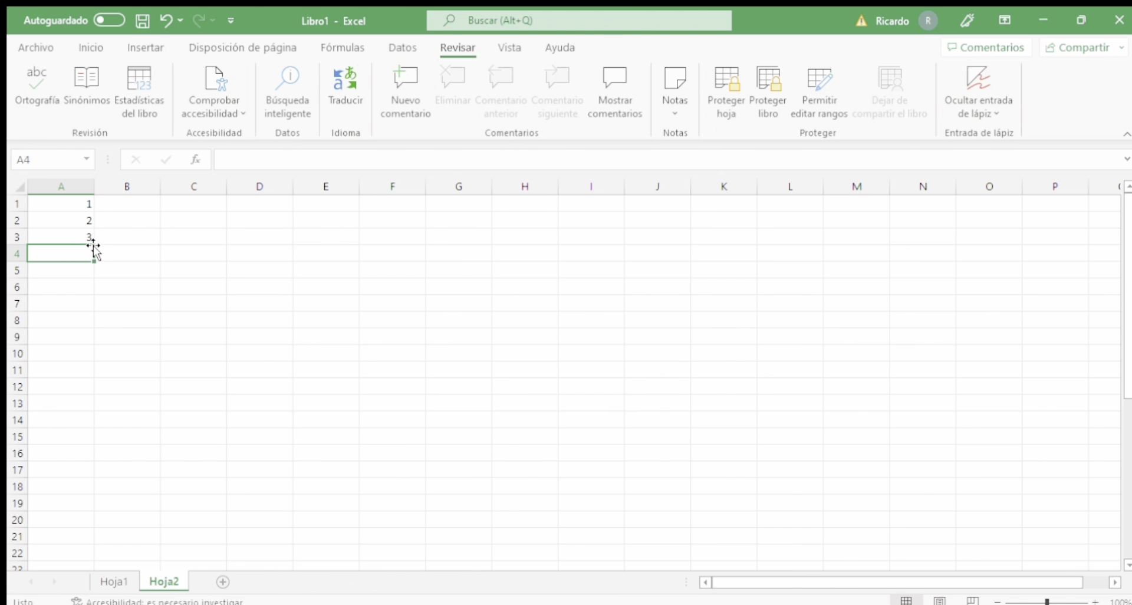
click(92, 243)
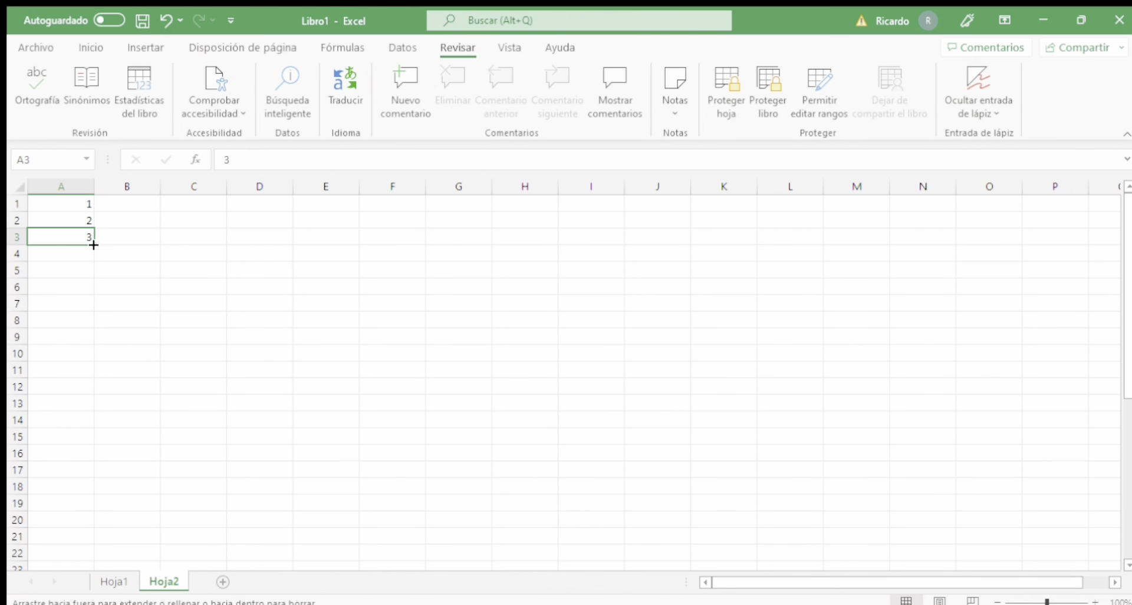
drag(95, 243, 112, 519)
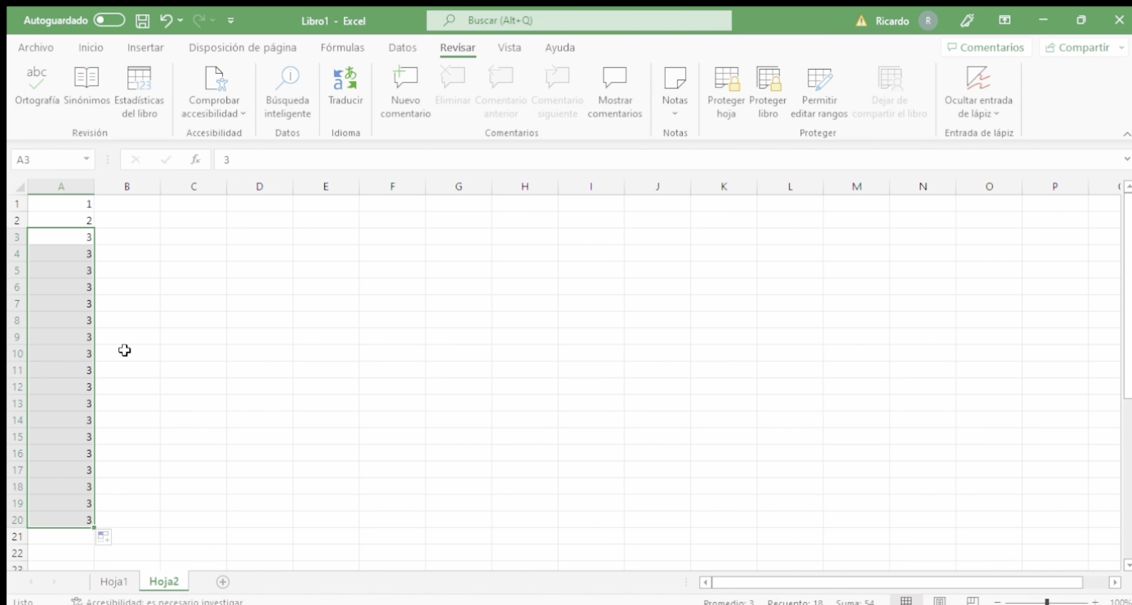
click(116, 237)
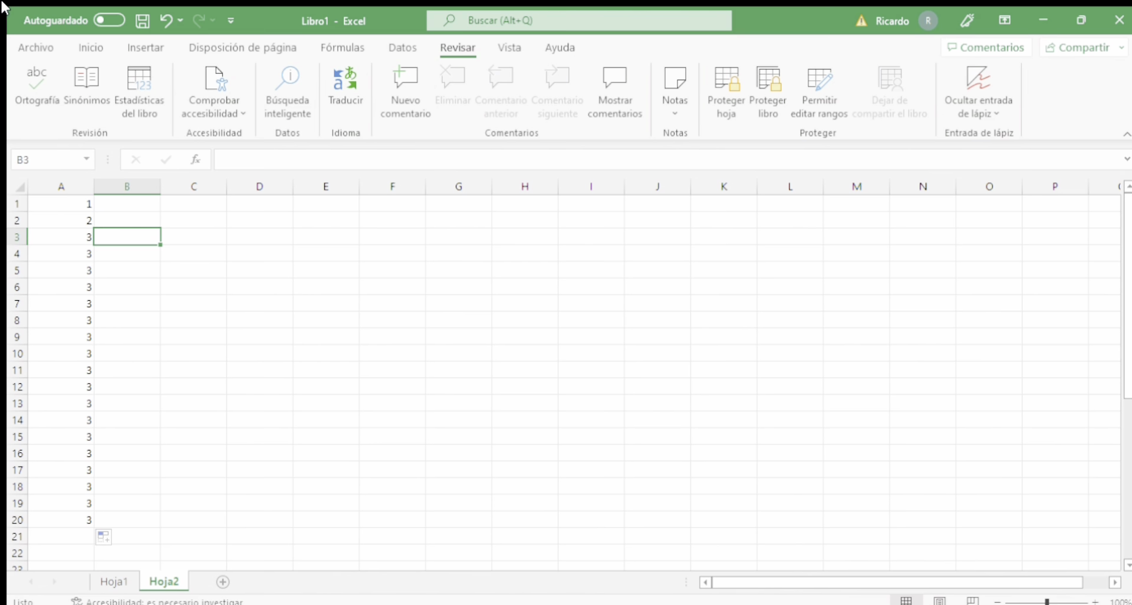
key(ctrl+z)
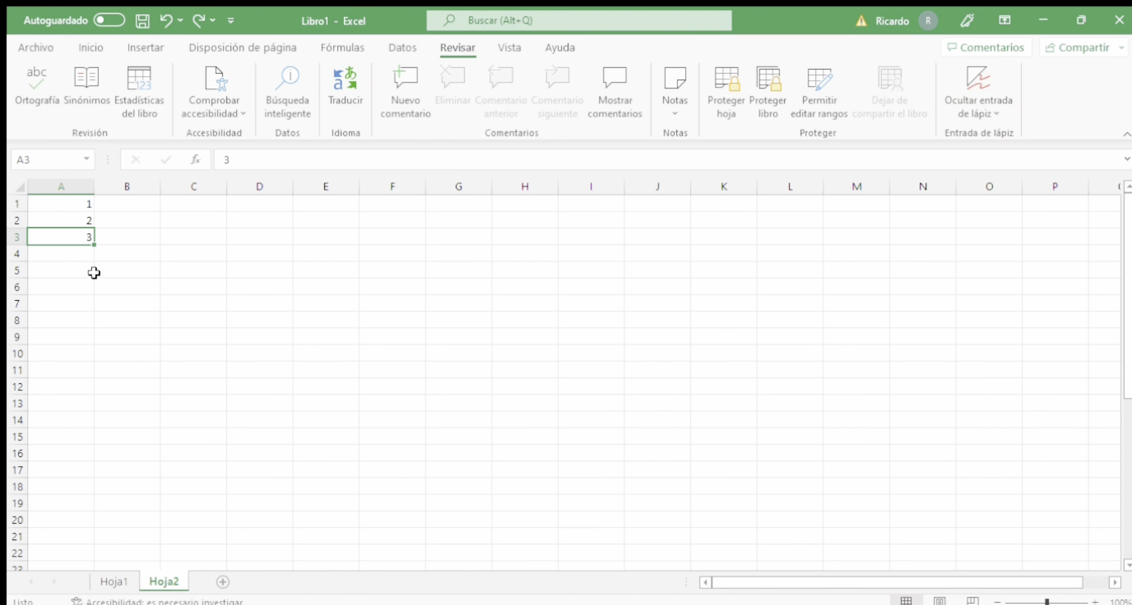
drag(90, 270, 86, 199)
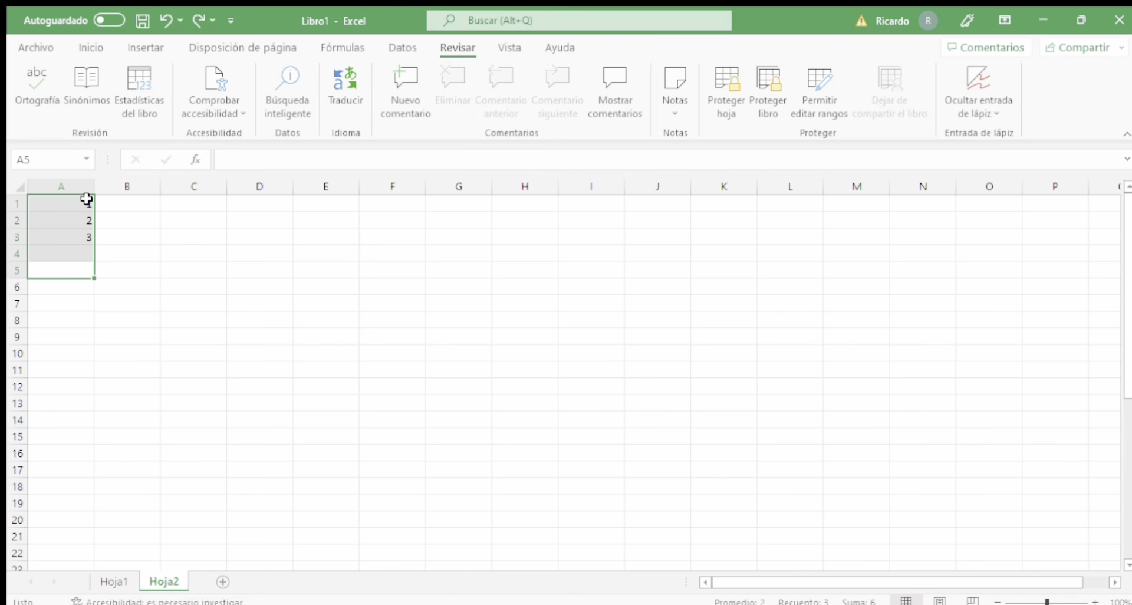
key(Delete)
click(86, 201)
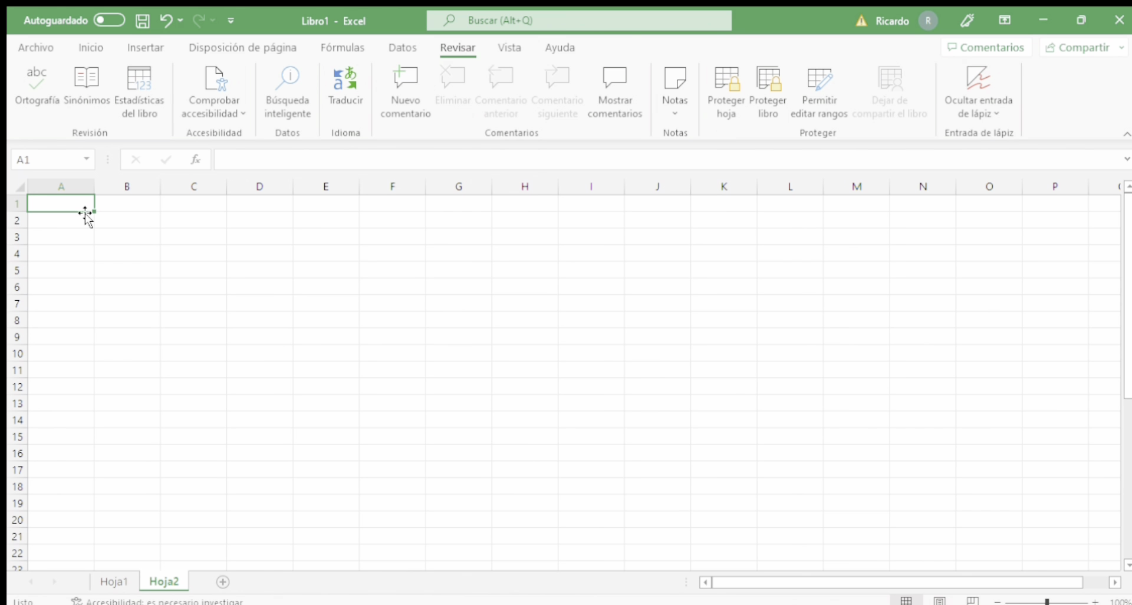
double_click(71, 205)
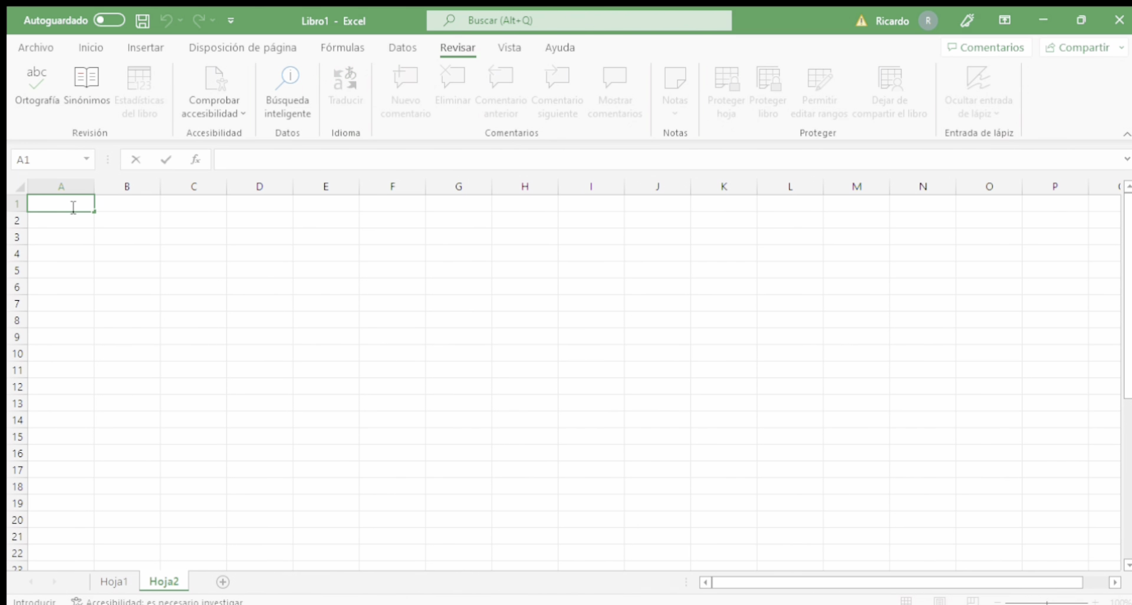
Step: Enter =SECUENCIA(50) in A1 and confirm the spilled list ends at 50 in A50
text(=)
text(S)
text(ECUE)
text(NCIA()
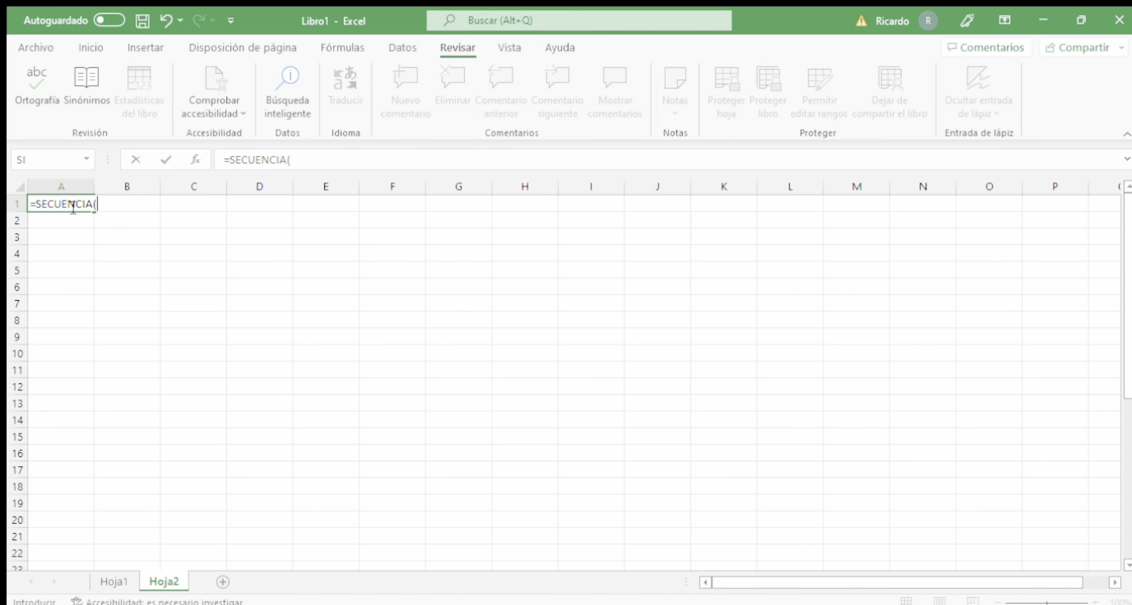
text(50)
text())
key(Return)
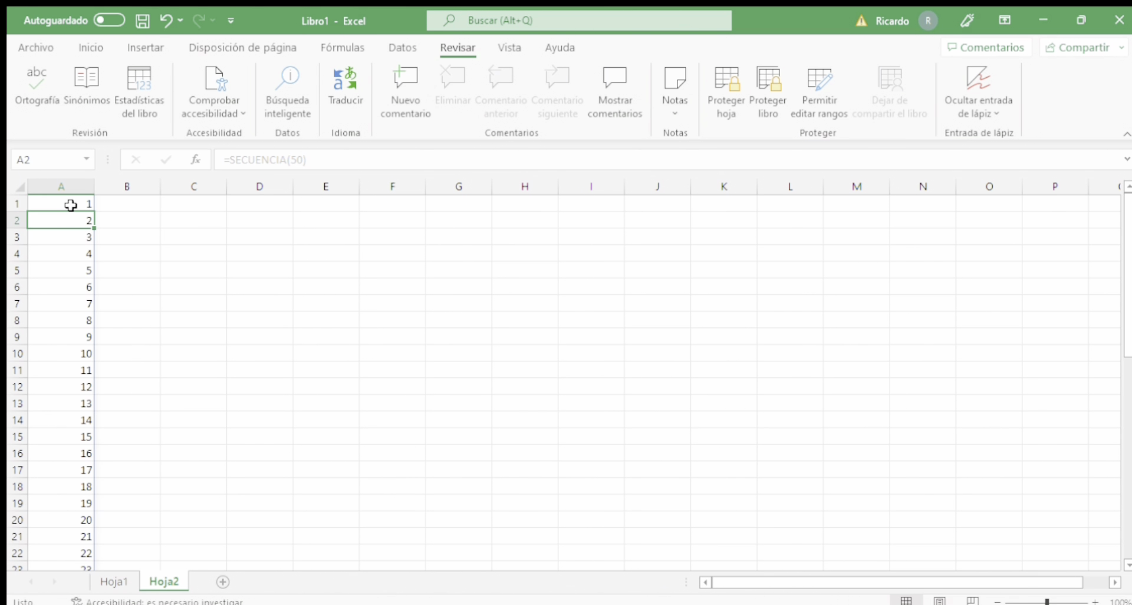
scroll(198, 354, down, 1)
scroll(122, 380, down, 4)
scroll(83, 405, down, 5)
scroll(83, 460, down, 1)
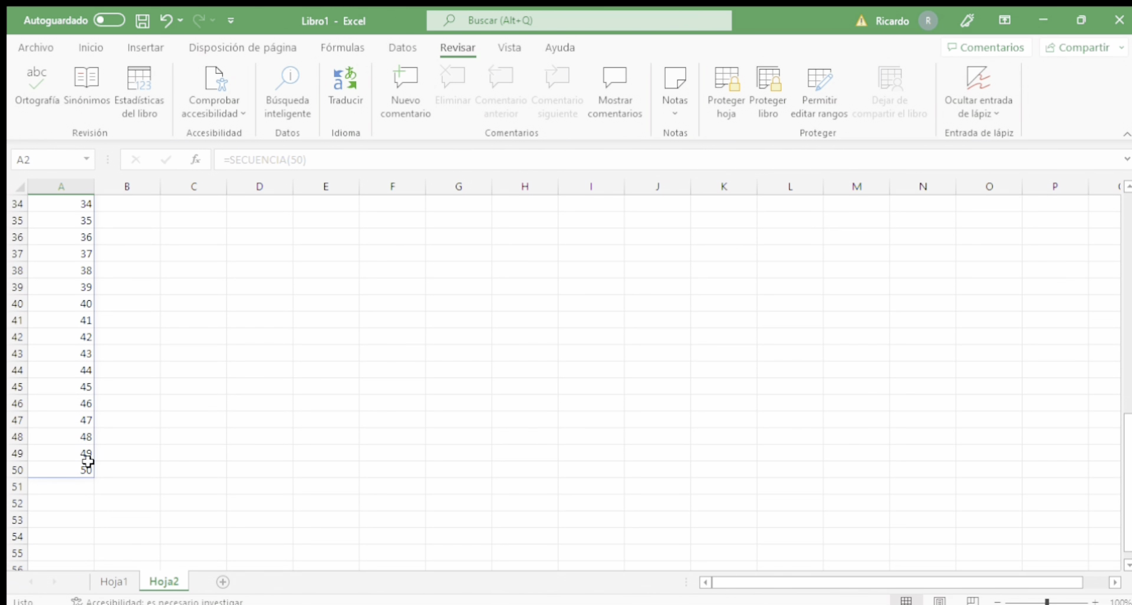
click(83, 469)
scroll(88, 473, up, 6)
scroll(88, 442, up, 5)
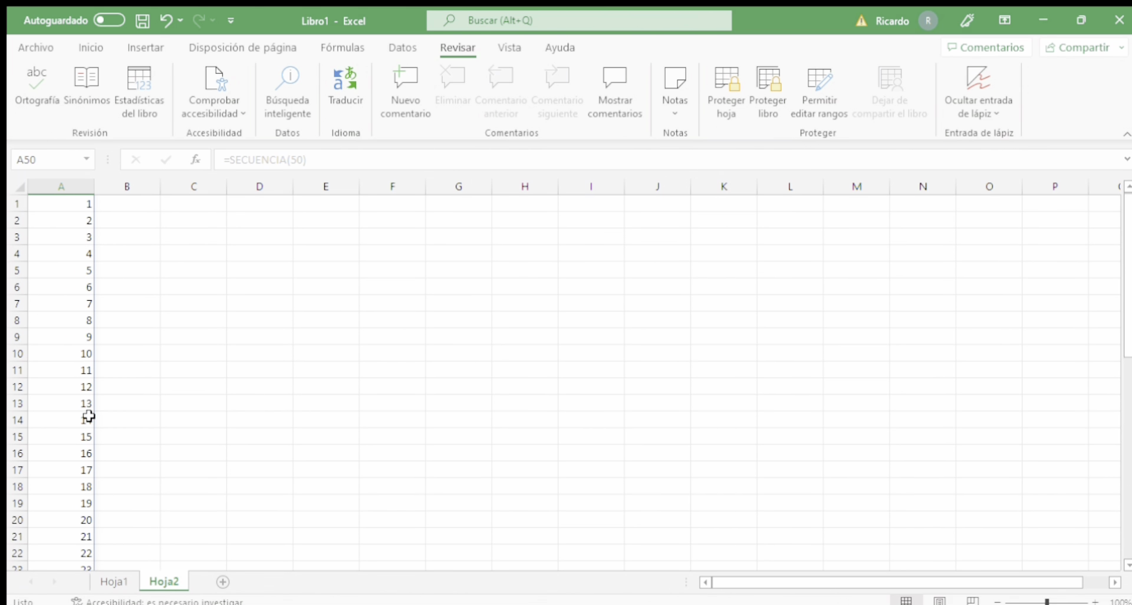
Step: Type a test series 1, 2, 3 in column B, fill it down, then delete it
click(143, 200)
text(1)
key(Return)
text(2)
key(Return)
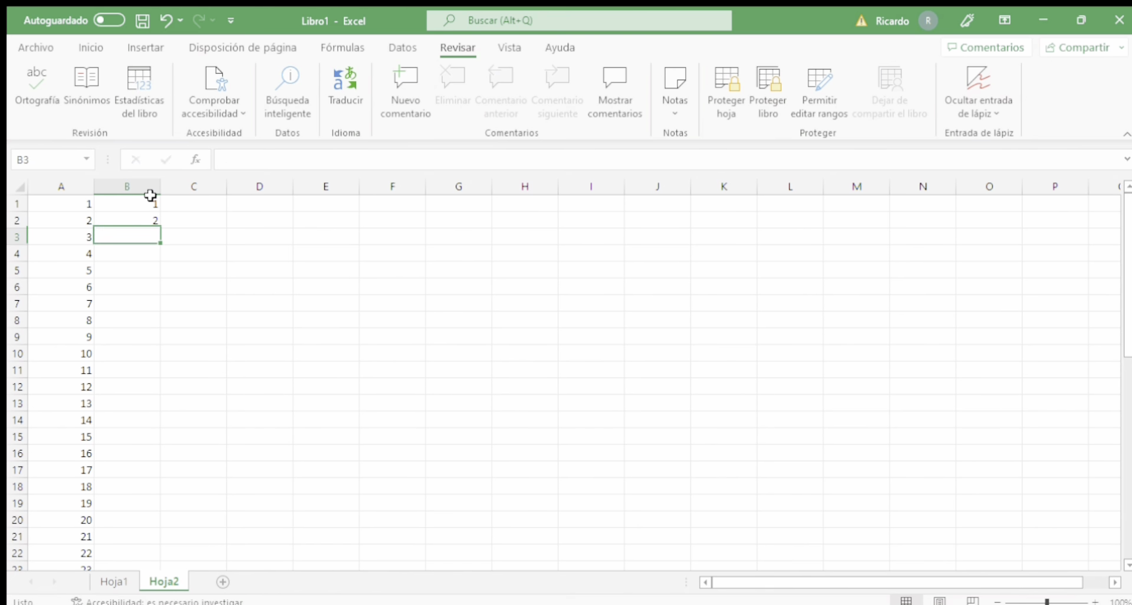
text(3)
key(Return)
click(154, 236)
mouse_move(159, 244)
mouse_down()
mouse_move(170, 347)
mouse_move(135, 201)
mouse_up()
click(172, 333)
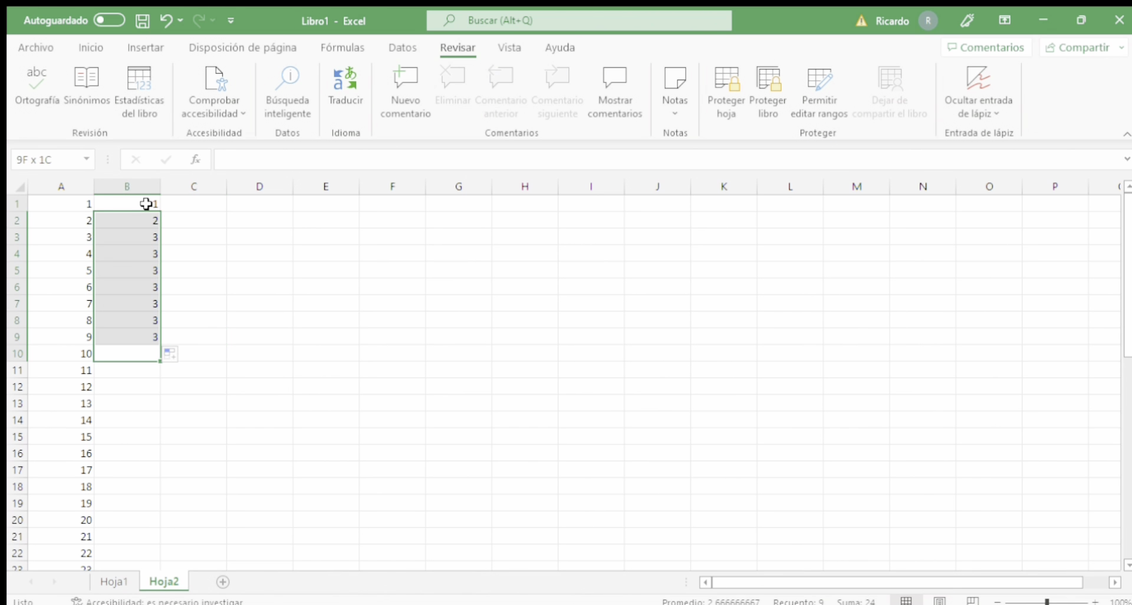
key(Delete)
click(201, 223)
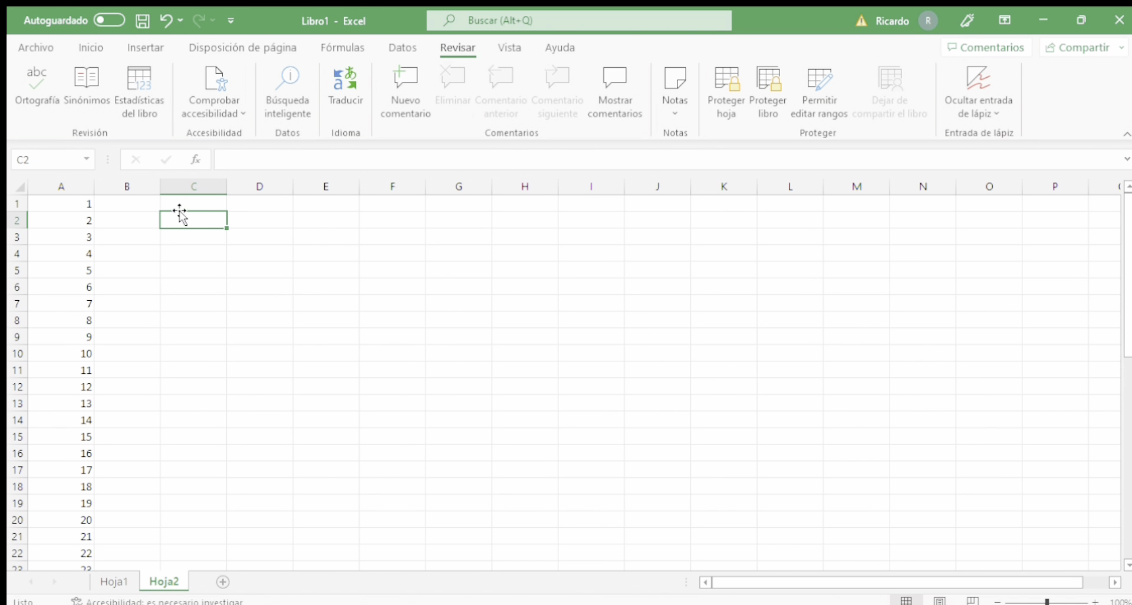
Step: Enter =SECUENCIA(10) in B1 to spill 1–10, then select both lists A1:B10
double_click(142, 207)
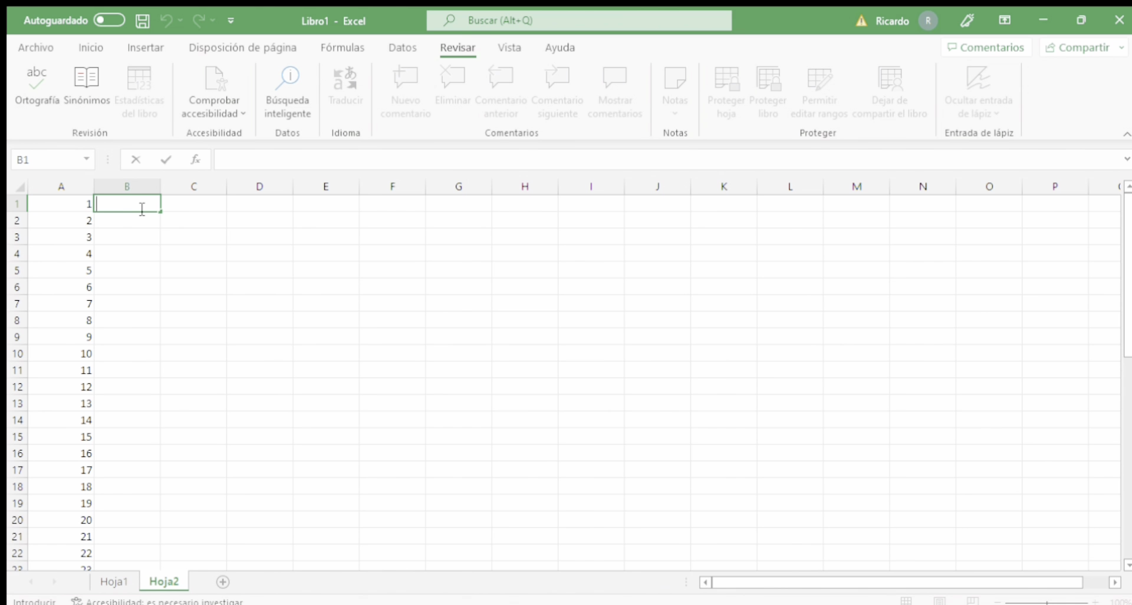
text(=)
text(SECUENCIA)
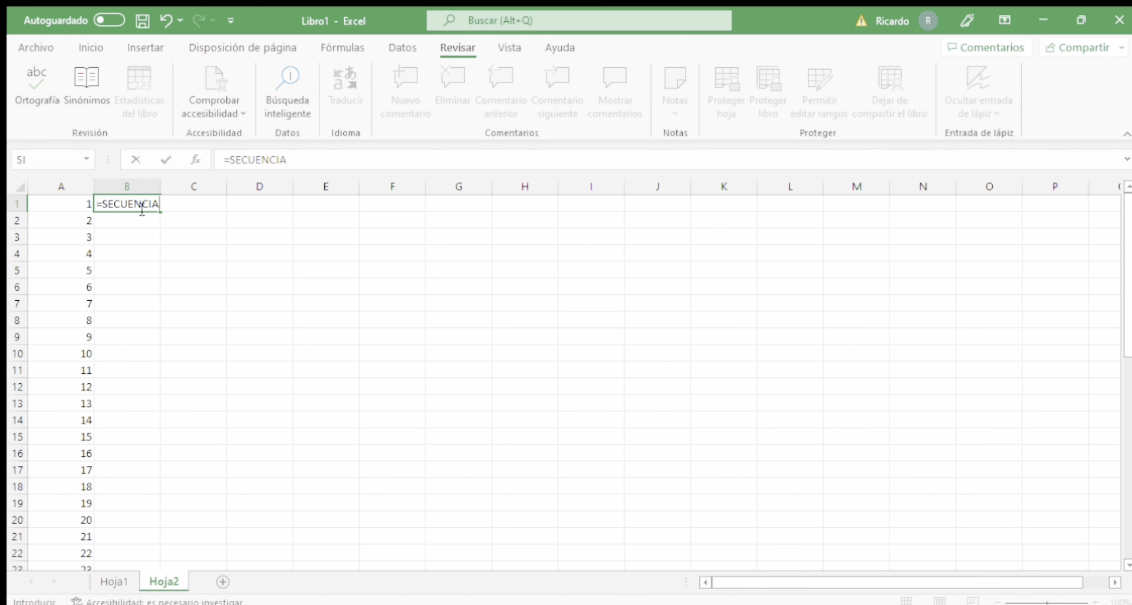
text(()
text(10))
key(Return)
drag(134, 353, 53, 209)
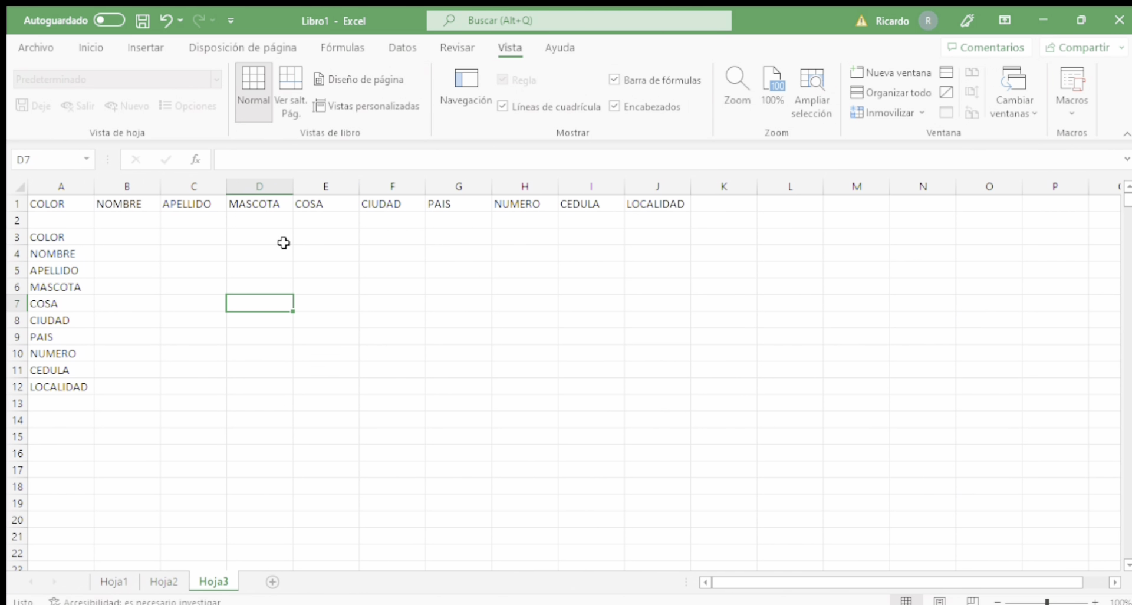
click(34, 46)
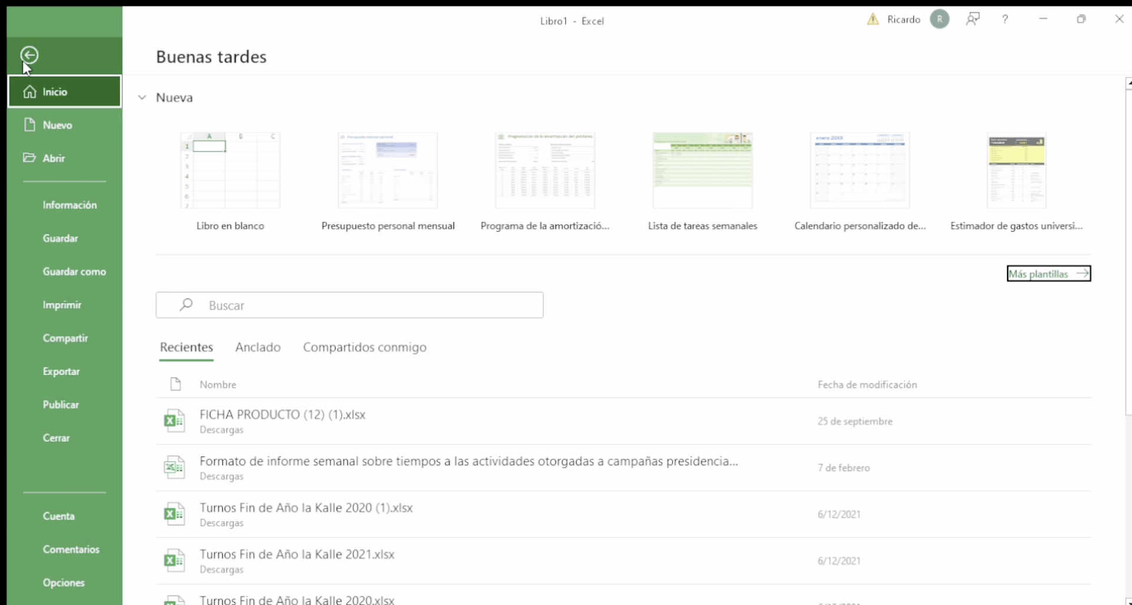
click(29, 56)
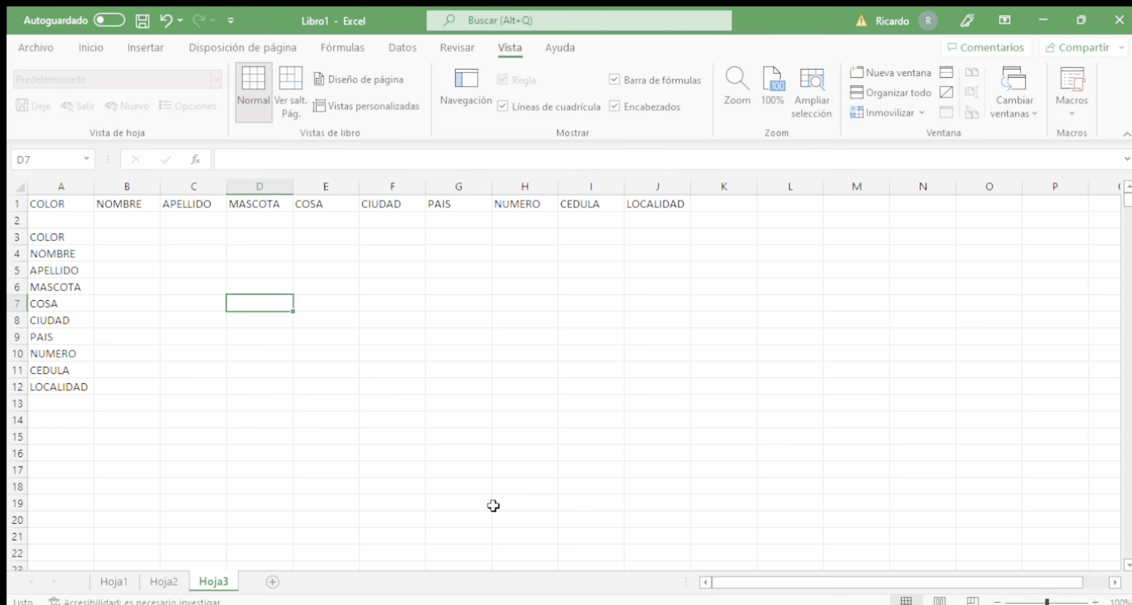
key(ctrl+o)
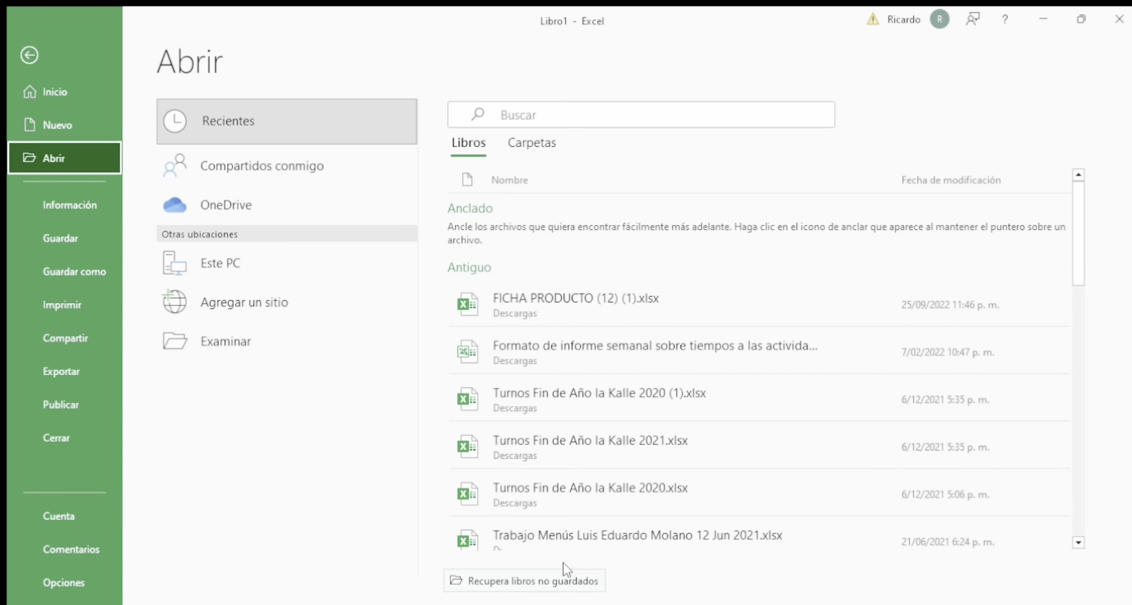
click(18, 39)
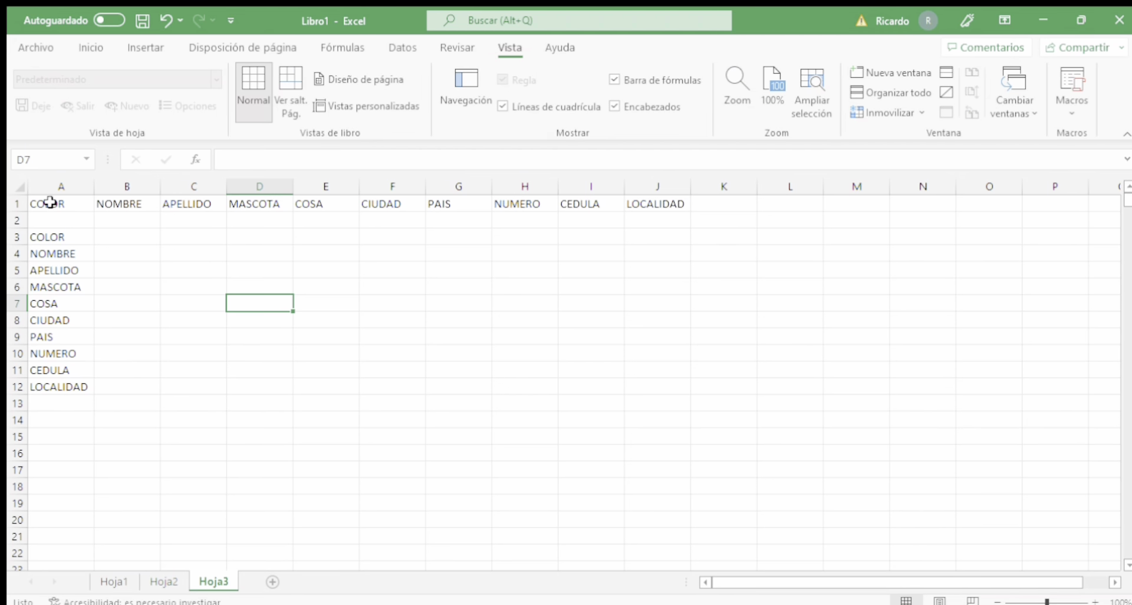
mouse_move(50, 203)
mouse_down()
mouse_move(294, 412)
mouse_move(549, 423)
mouse_up()
click(275, 351)
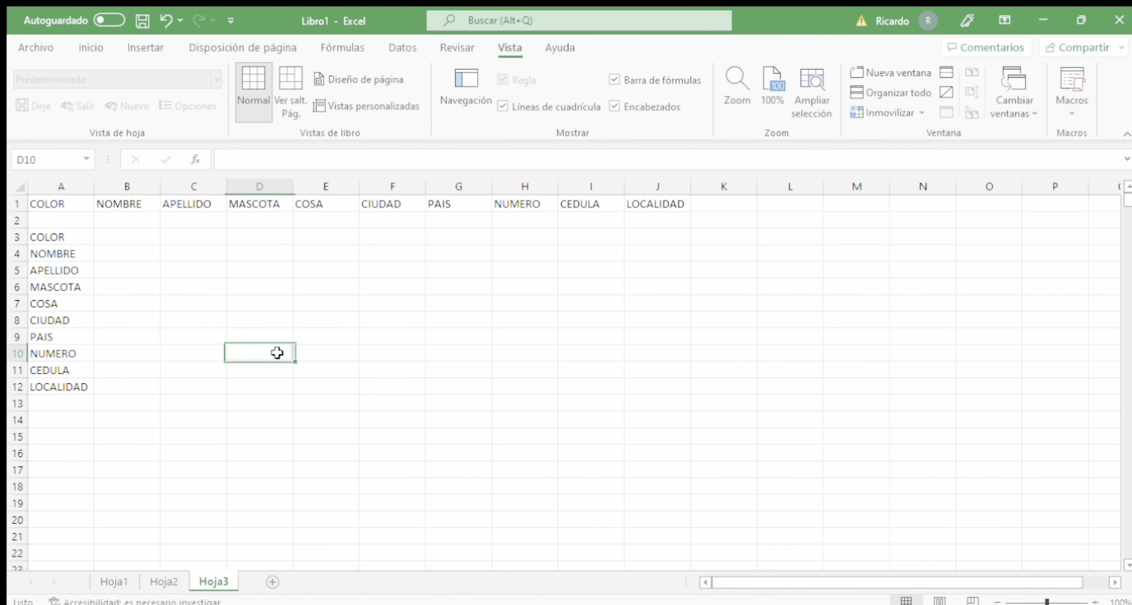